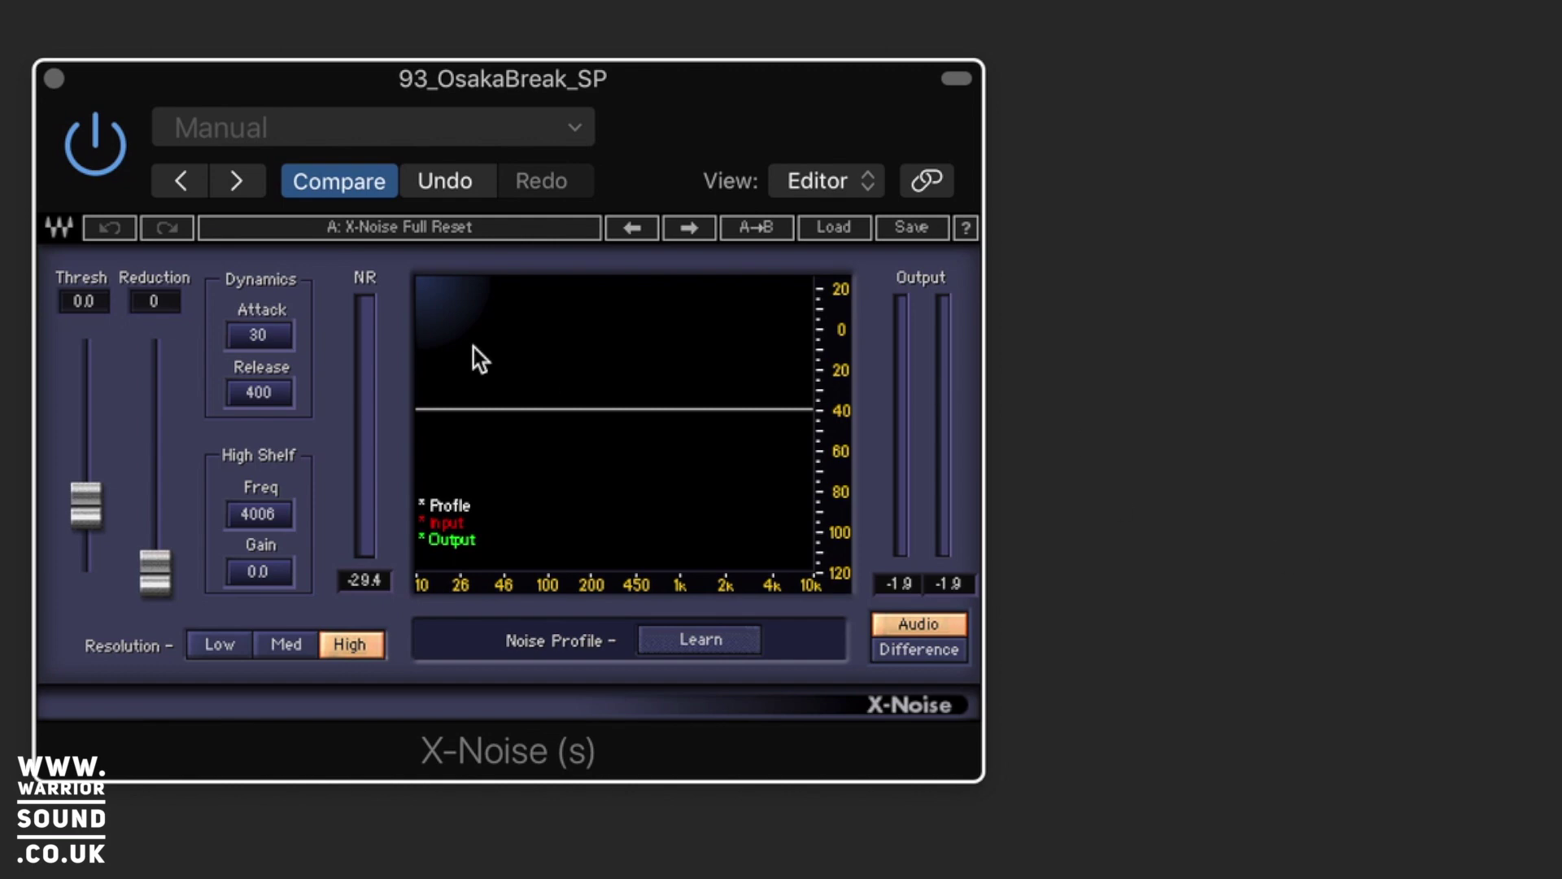
- Bypass X-Noise so the 93_OsakaBreak_SP loop plays dry at its Full Reset defaults
{"action": "left_click", "coordinate": [91, 159]}
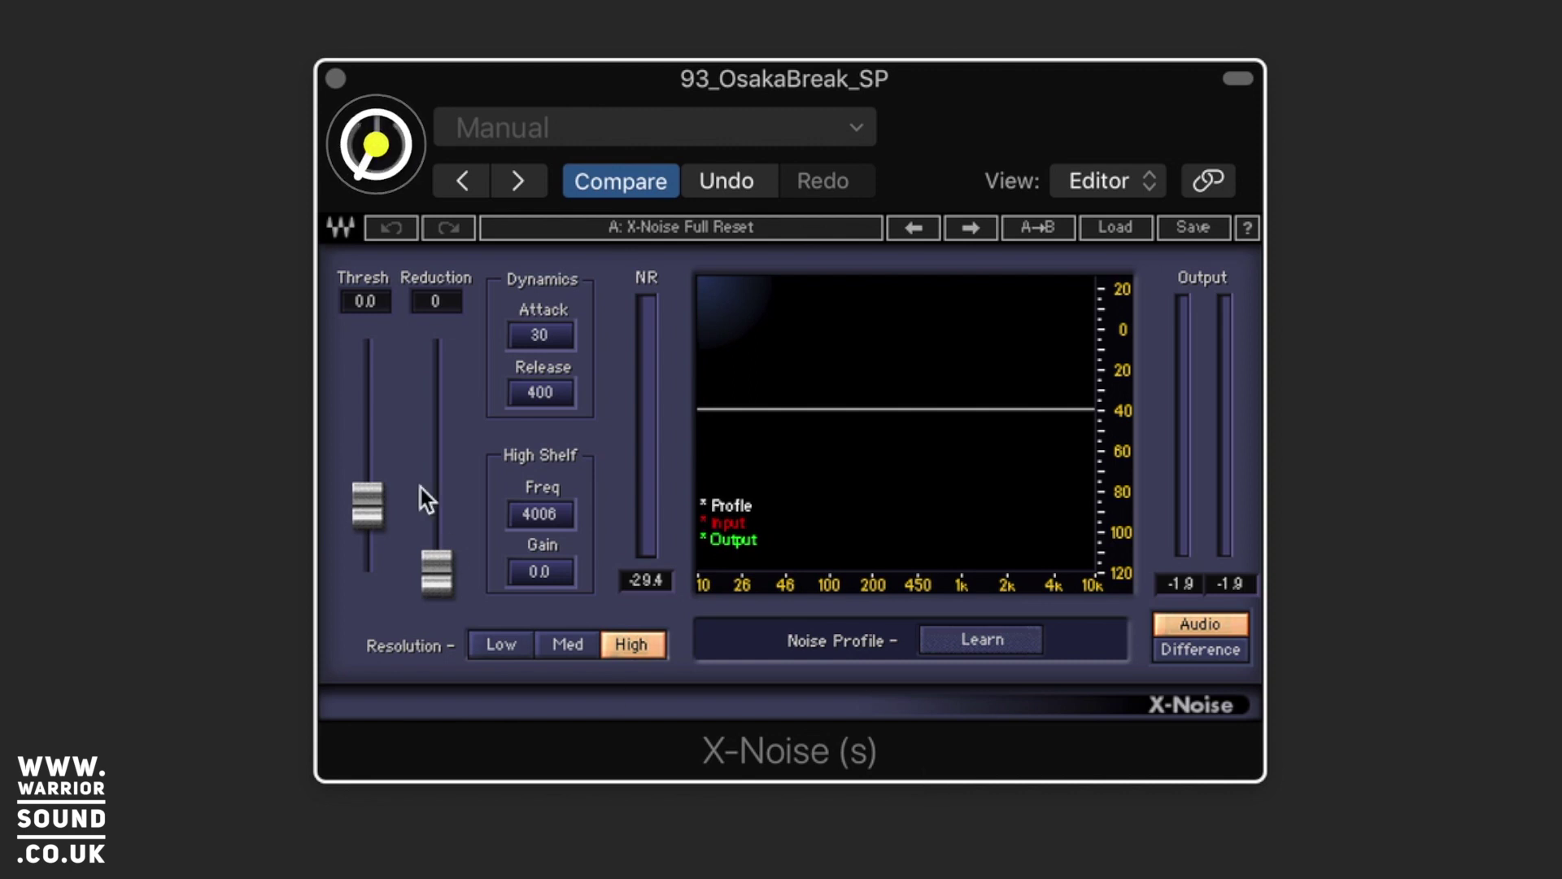
- Turn X-Noise back on and settle Thresh at 13.8 with Reduction at 38
{"action": "left_click", "coordinate": [376, 145]}
{"action": "left_click_drag", "start_coordinate": [366, 504], "coordinate": [367, 443]}
{"action": "left_click_drag", "start_coordinate": [437, 574], "coordinate": [368, 461]}
{"action": "left_click_drag", "start_coordinate": [437, 415], "coordinate": [438, 491]}
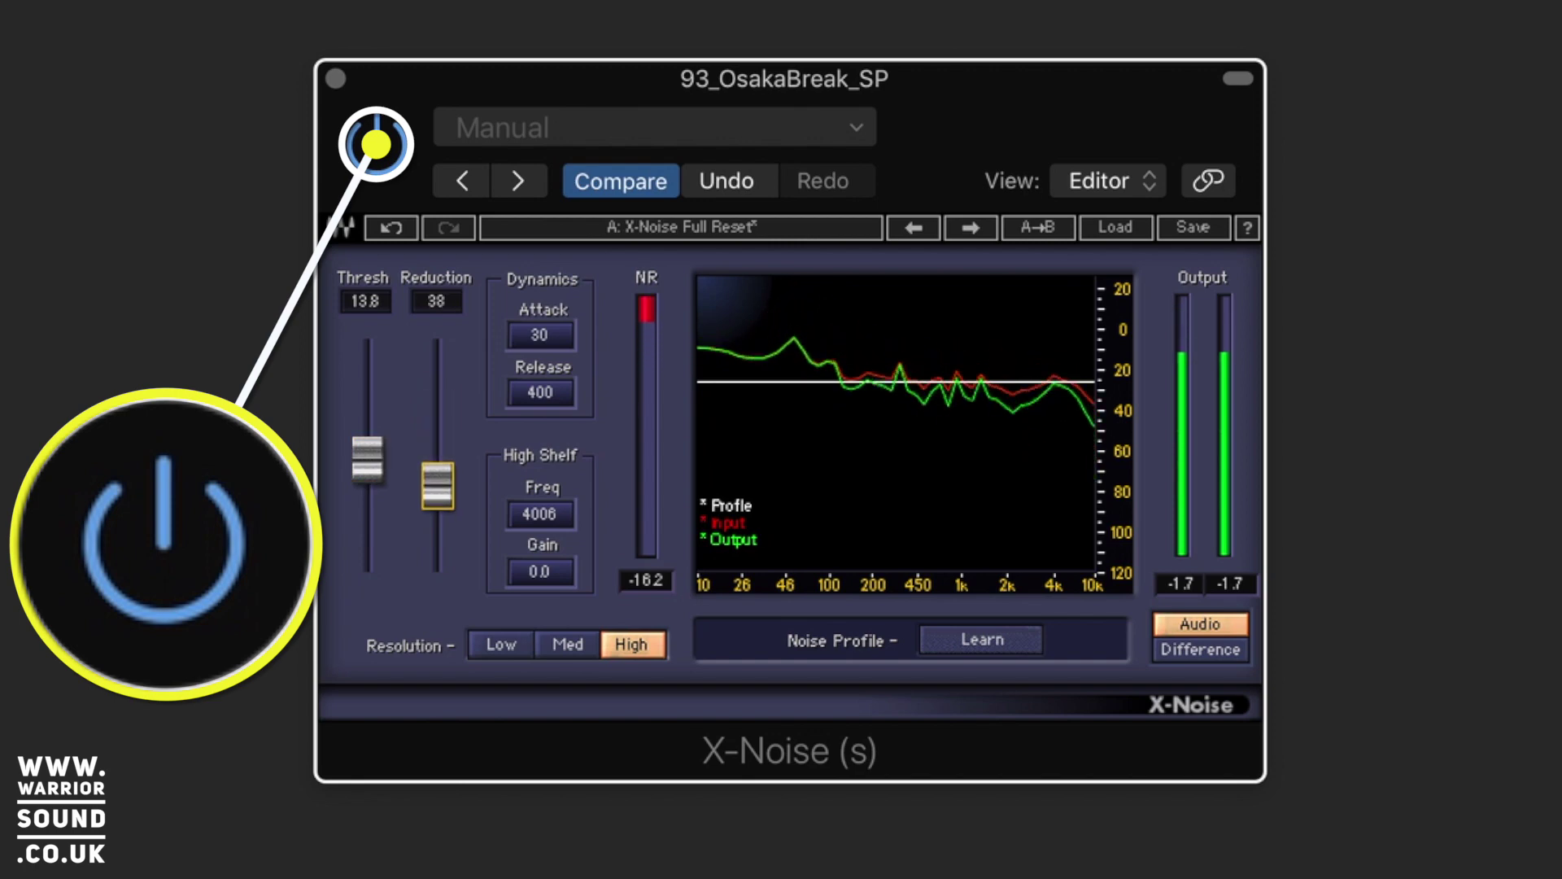
- A/B the effect, then raise high-shelf gain to 3.3 and lower Thresh to 13.0
{"action": "left_click", "coordinate": [383, 162]}
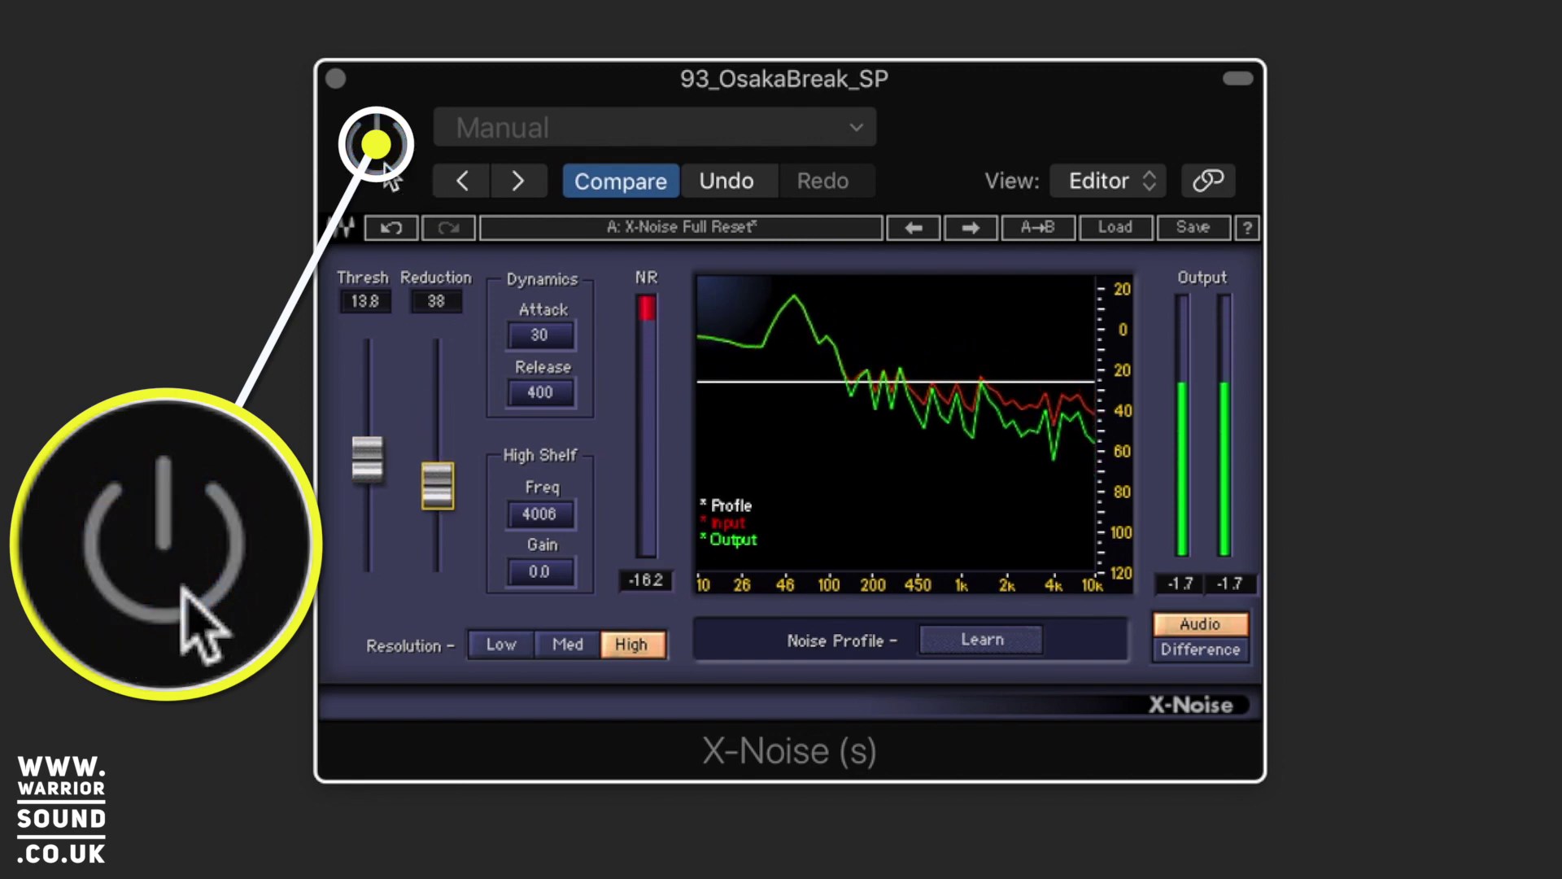
{"action": "left_click", "coordinate": [386, 163]}
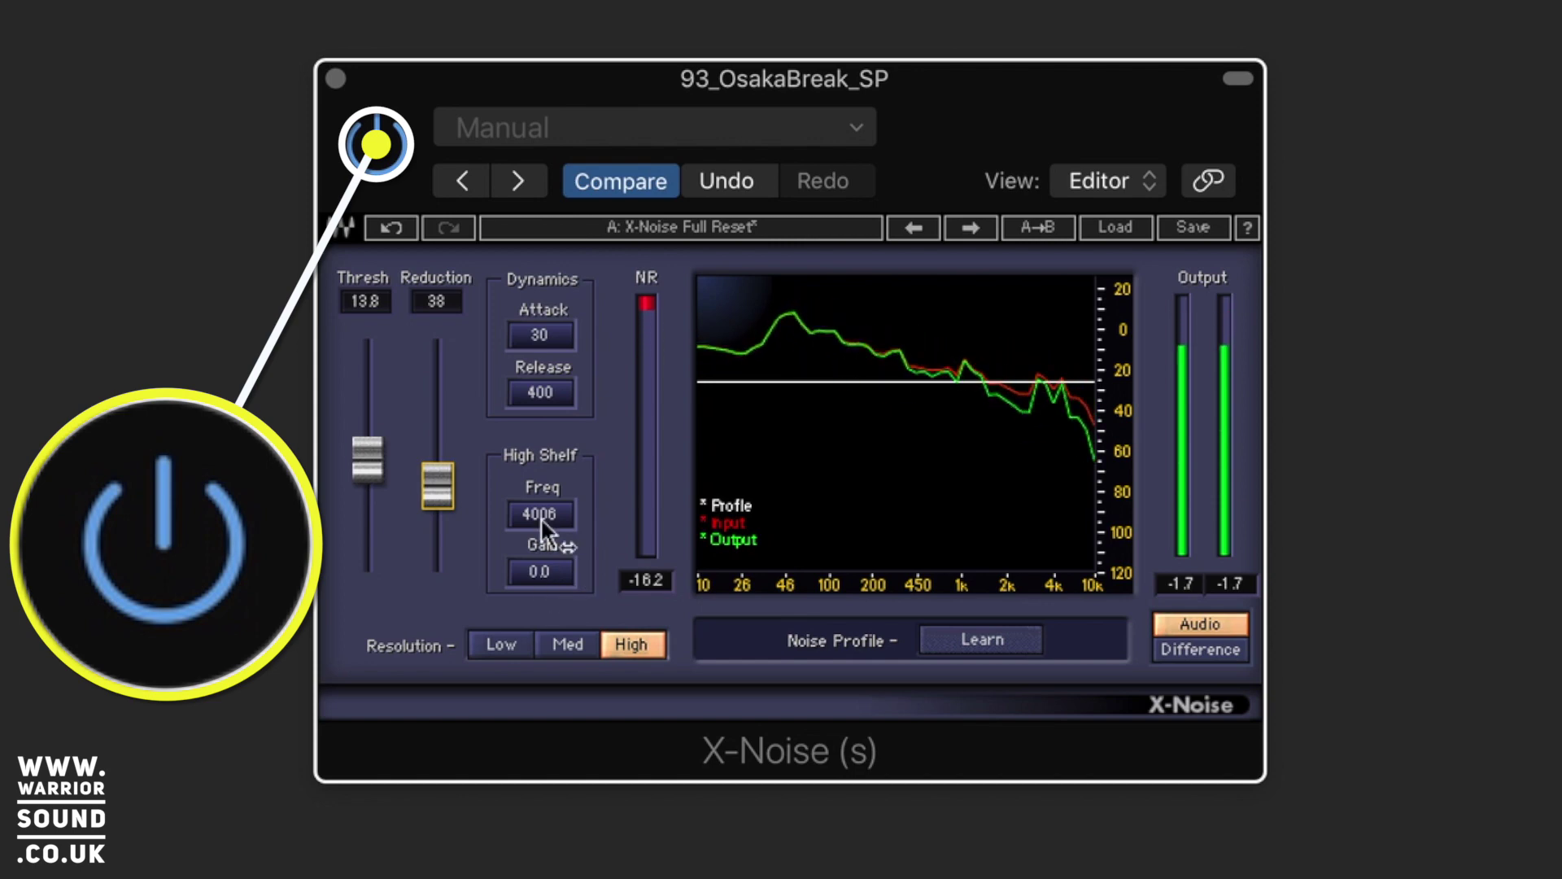
{"action": "left_click_drag", "start_coordinate": [539, 571], "coordinate": [540, 557]}
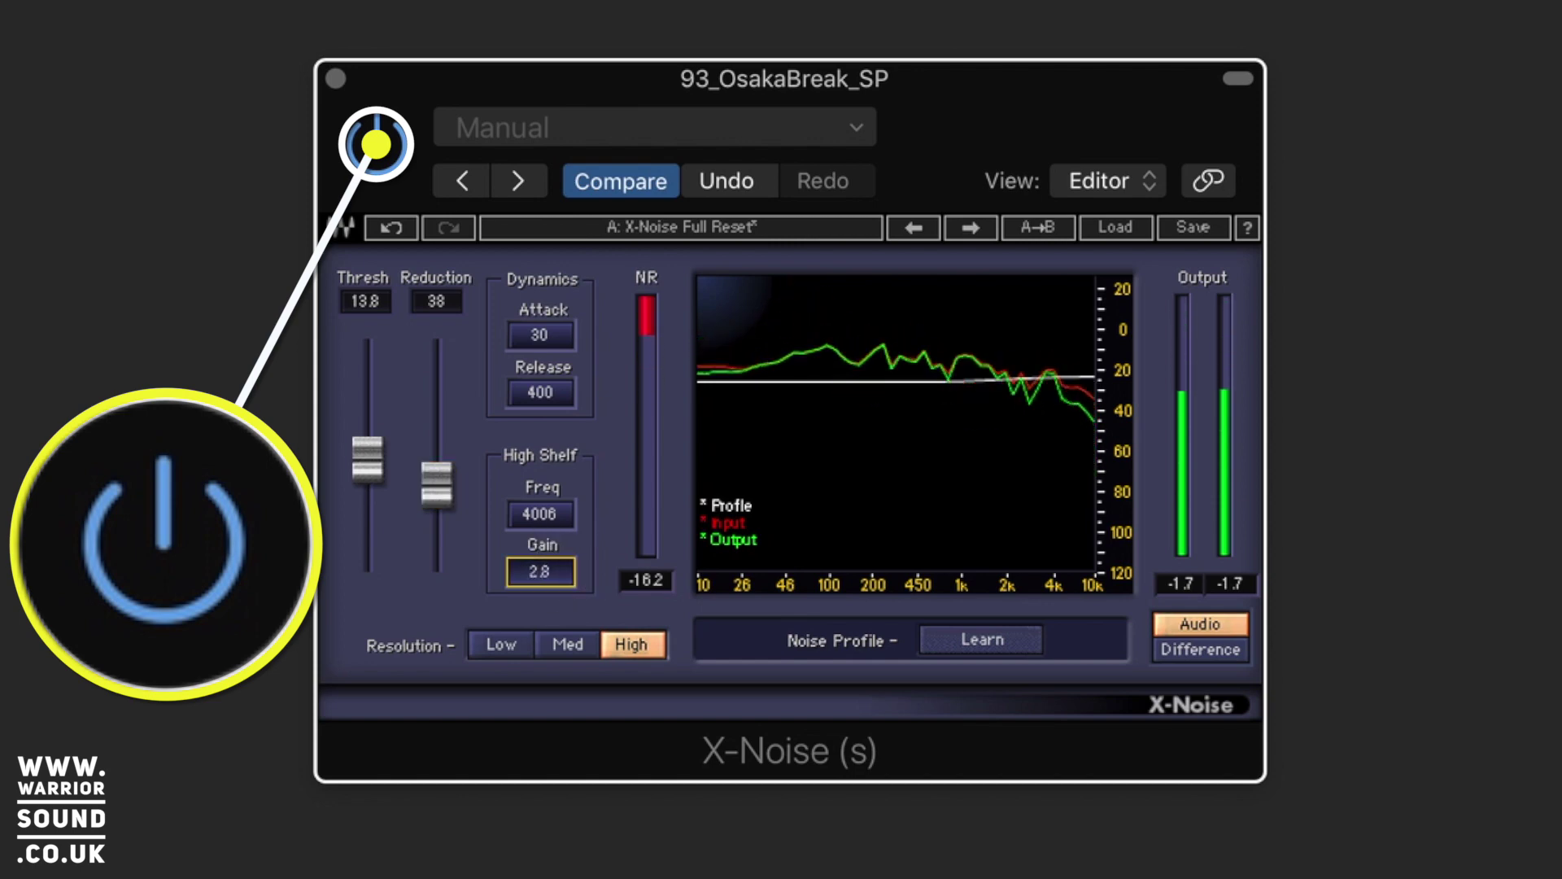
{"action": "key", "text": "Up"}
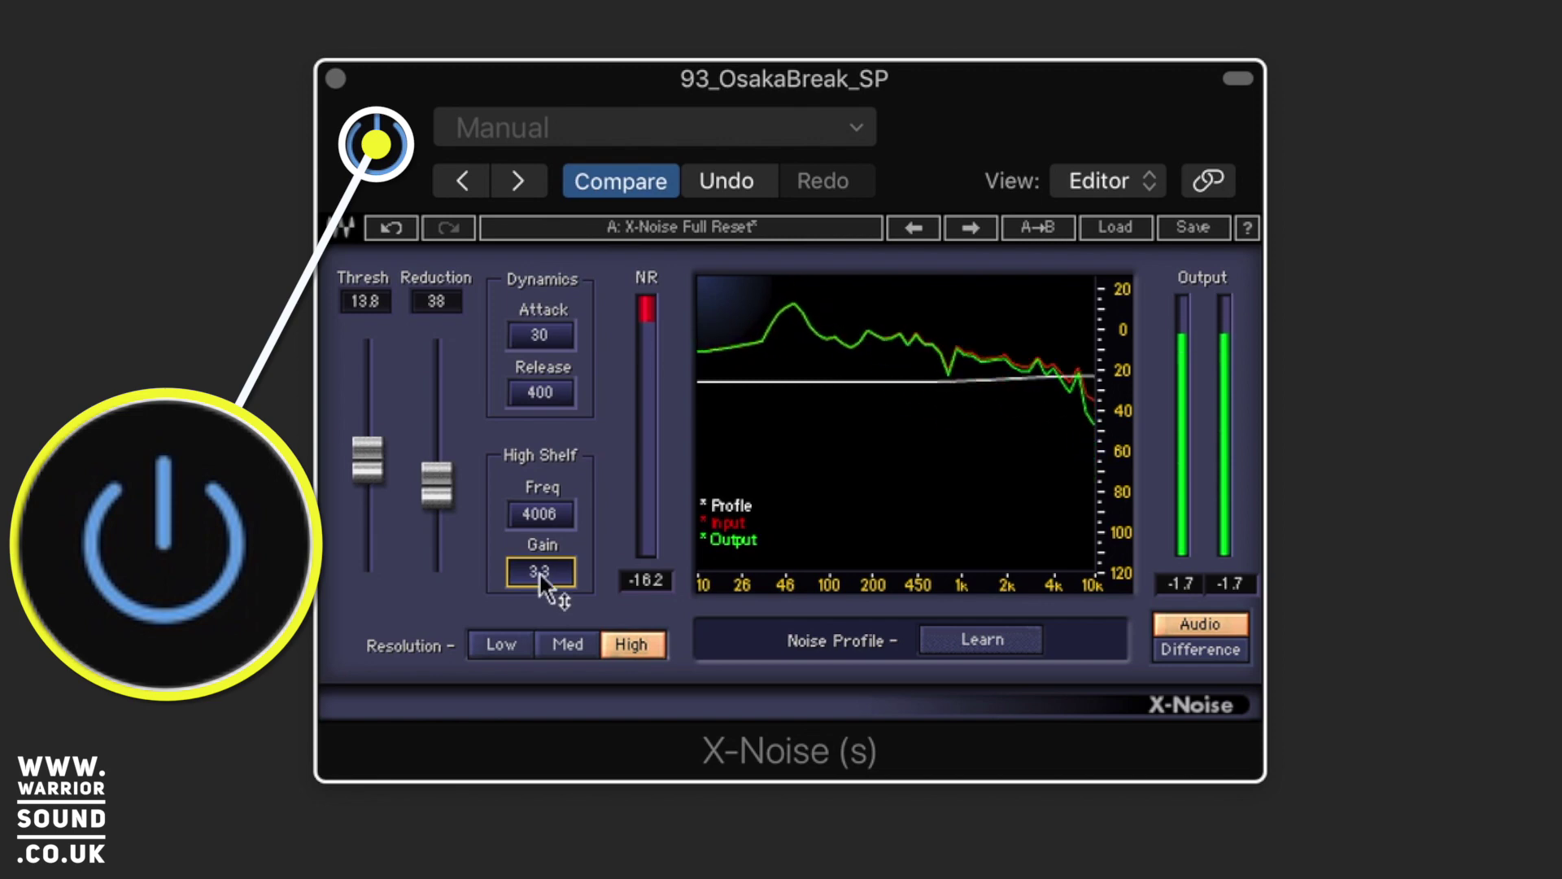
{"action": "left_click_drag", "start_coordinate": [368, 460], "coordinate": [368, 541]}
- Compare Low, Med and High resolution, settling on Med
{"action": "left_click", "coordinate": [560, 643]}
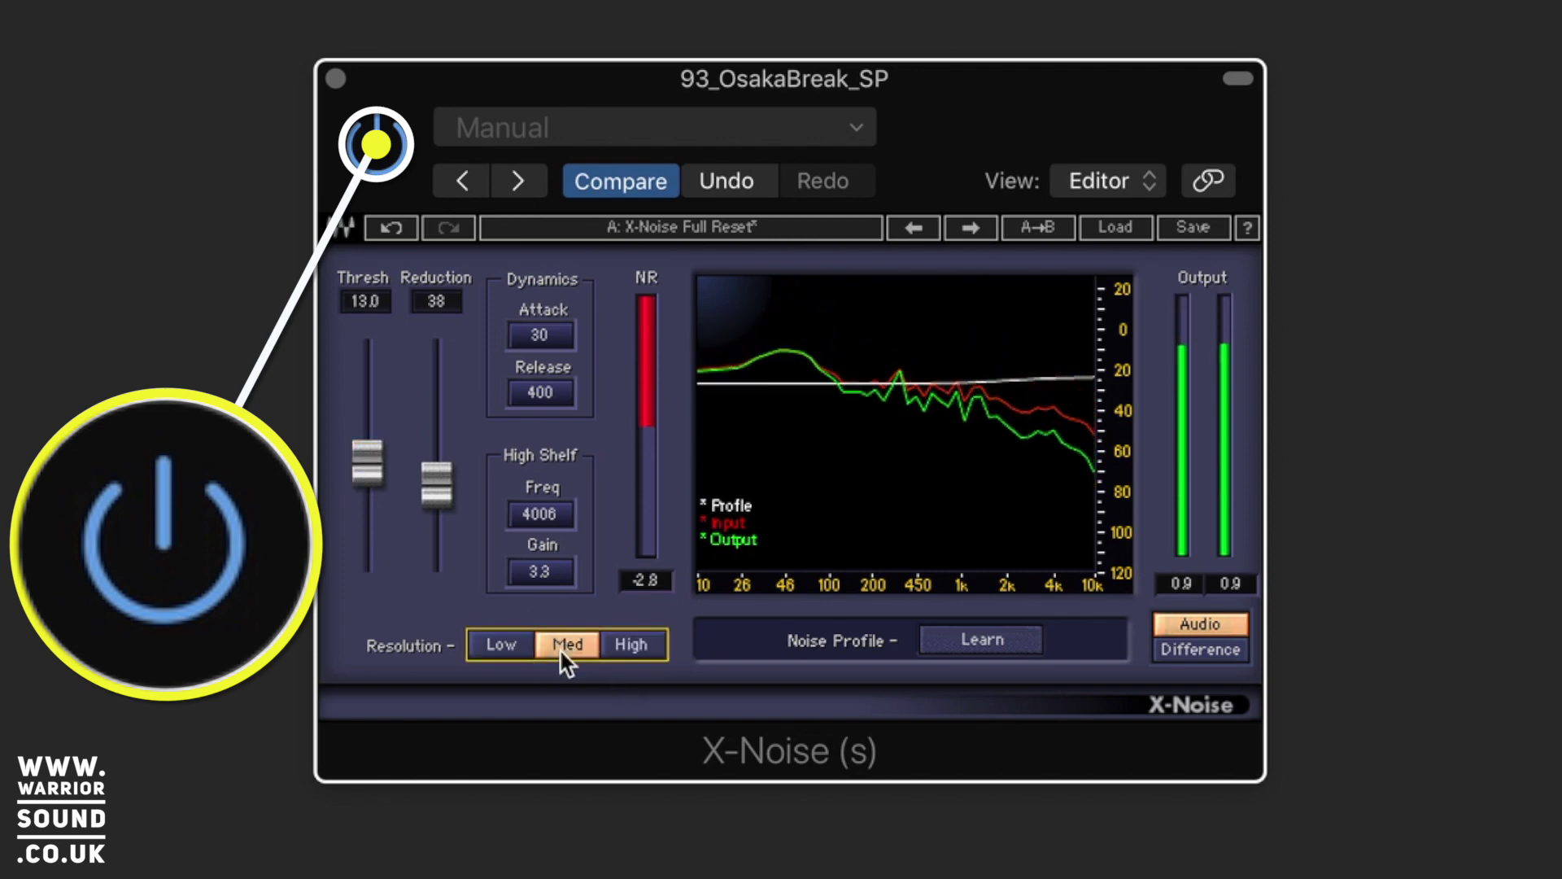
{"action": "left_click", "coordinate": [501, 645]}
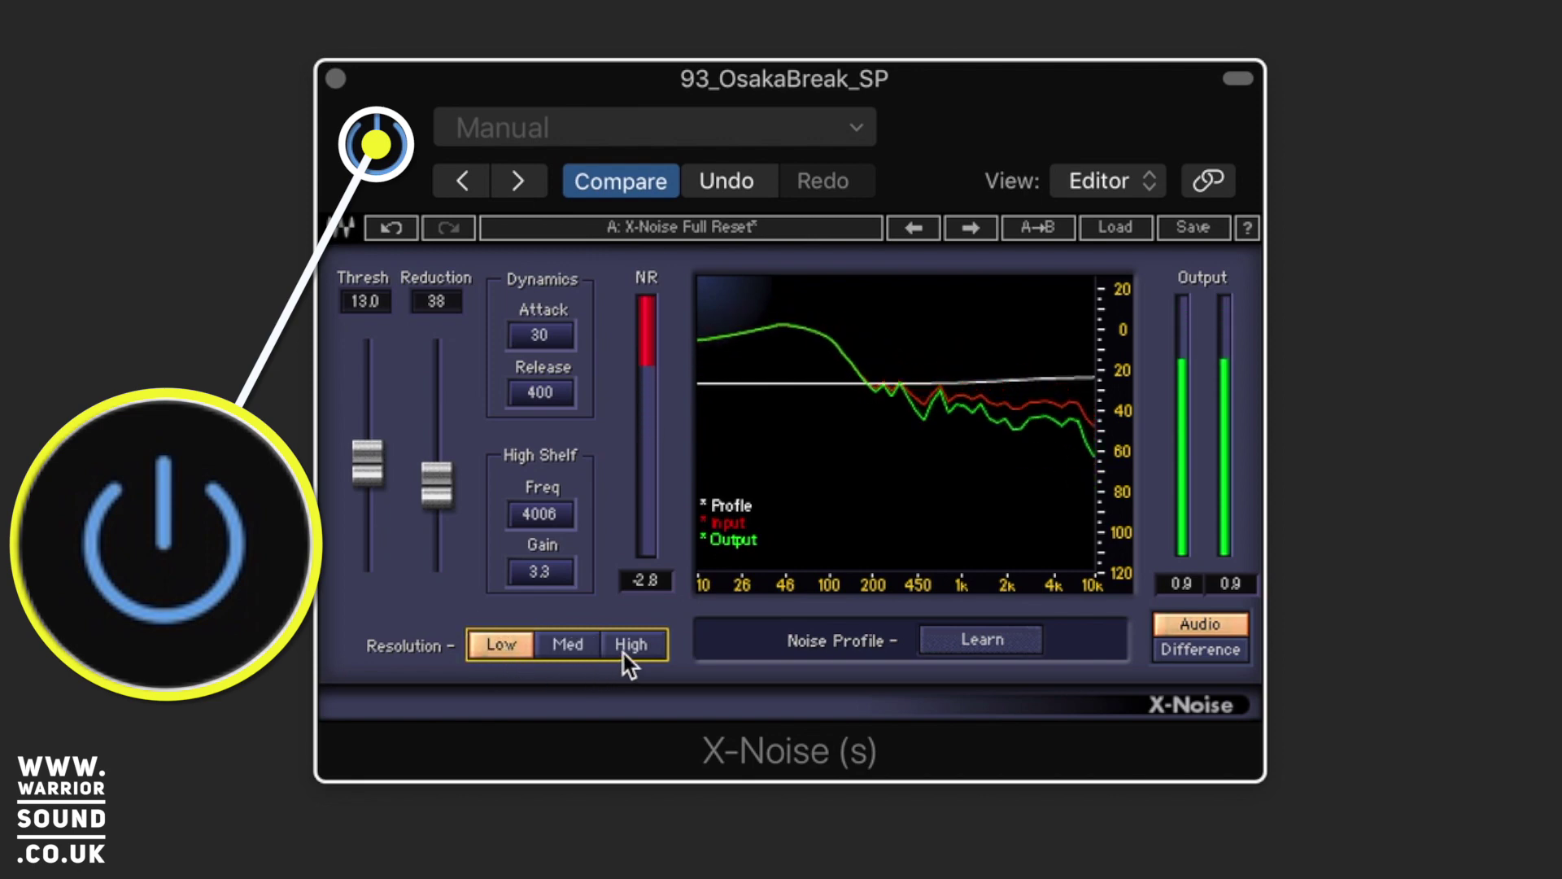
{"action": "left_click", "coordinate": [567, 643]}
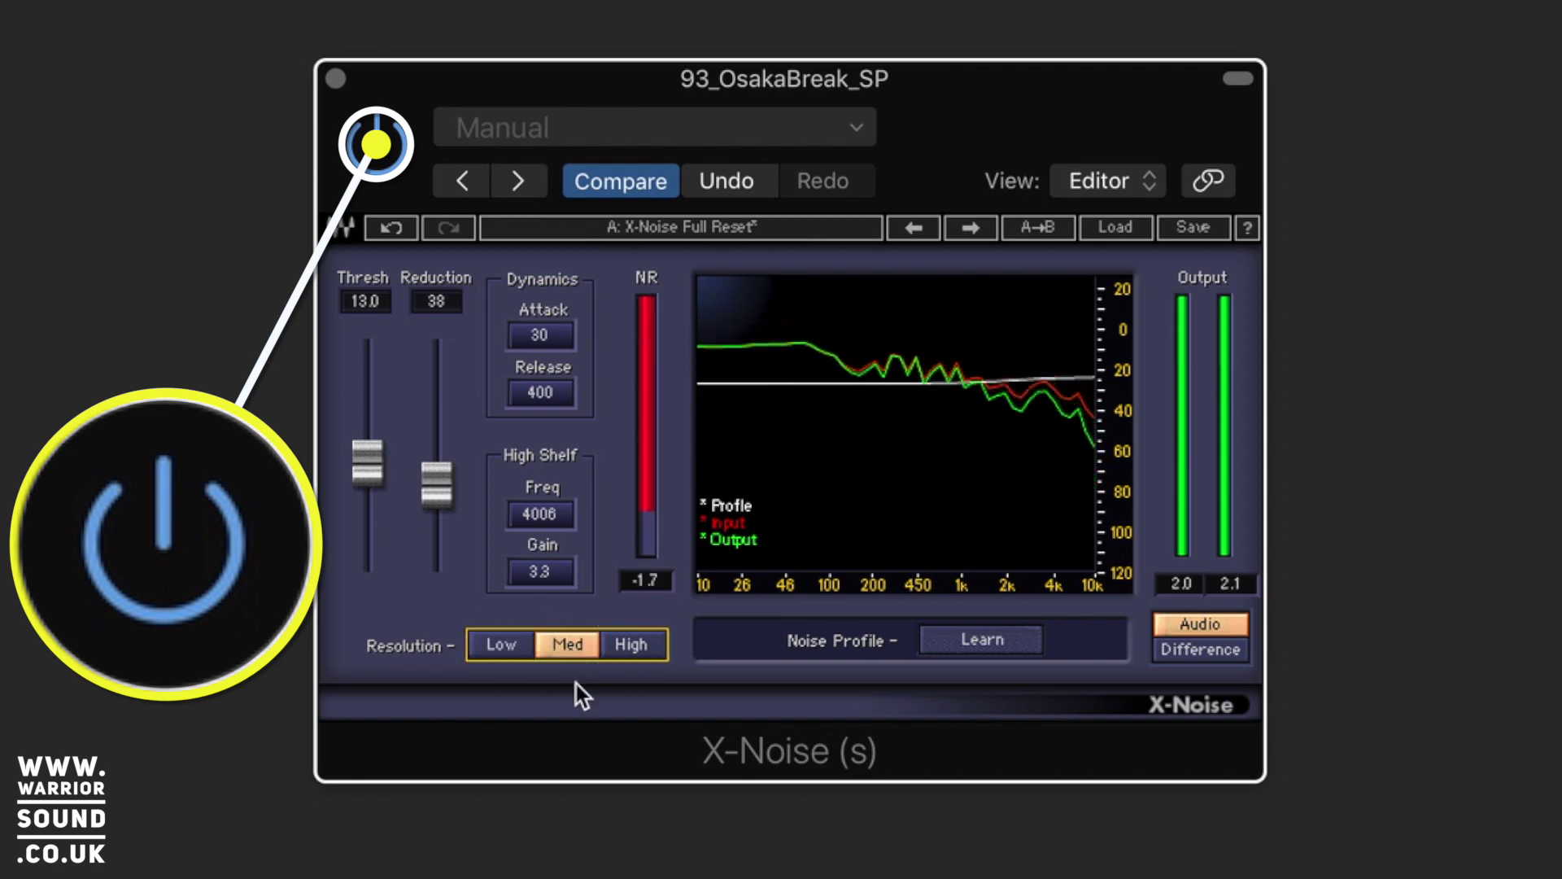
{"action": "left_click", "coordinate": [625, 656]}
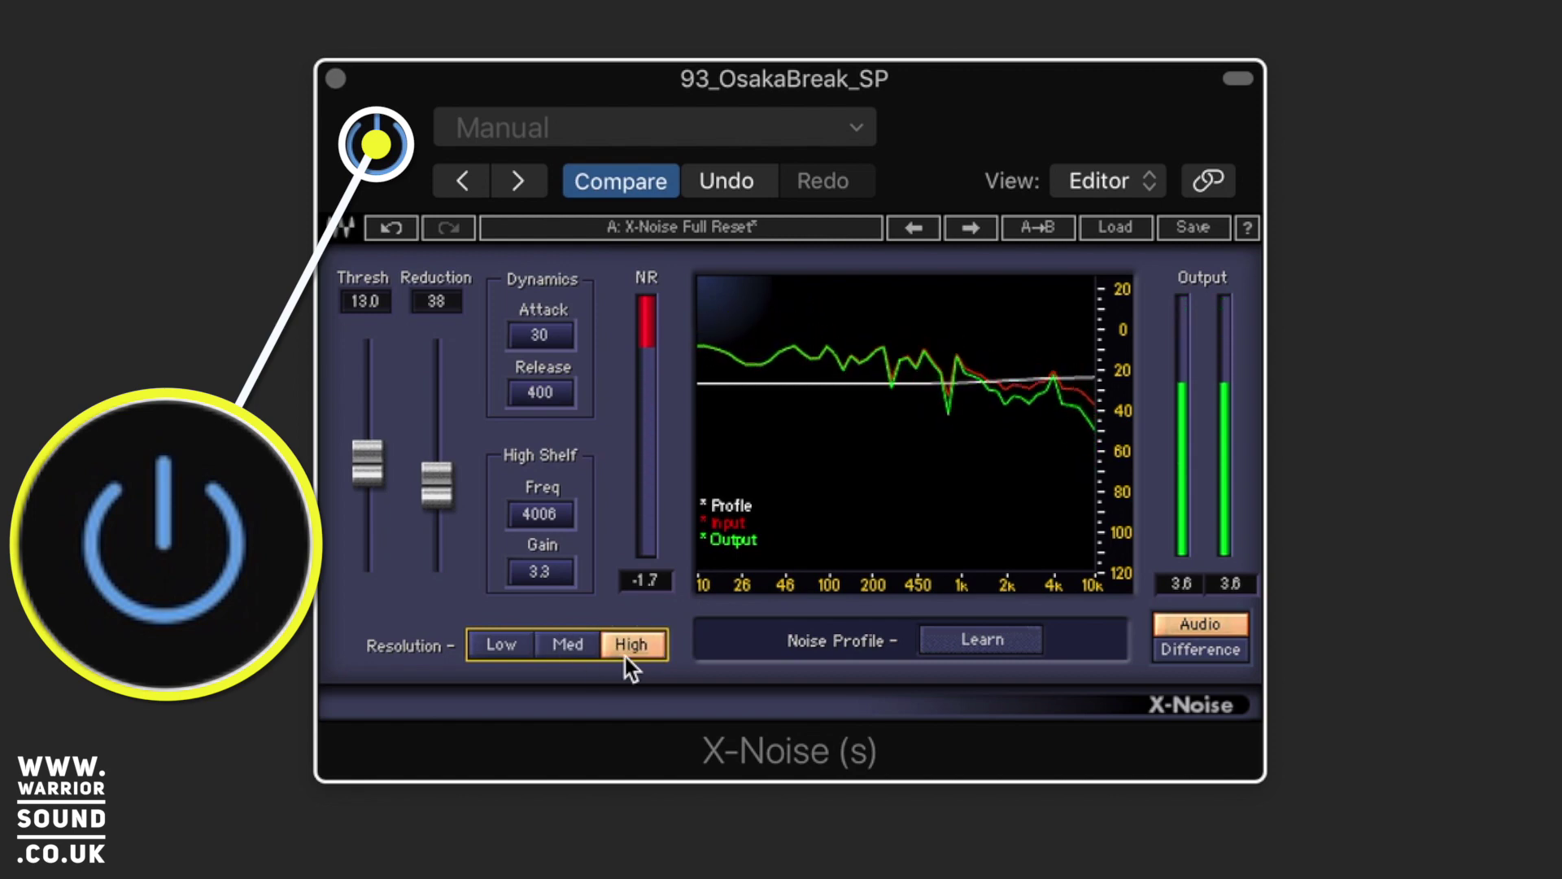
{"action": "left_click", "coordinate": [567, 655]}
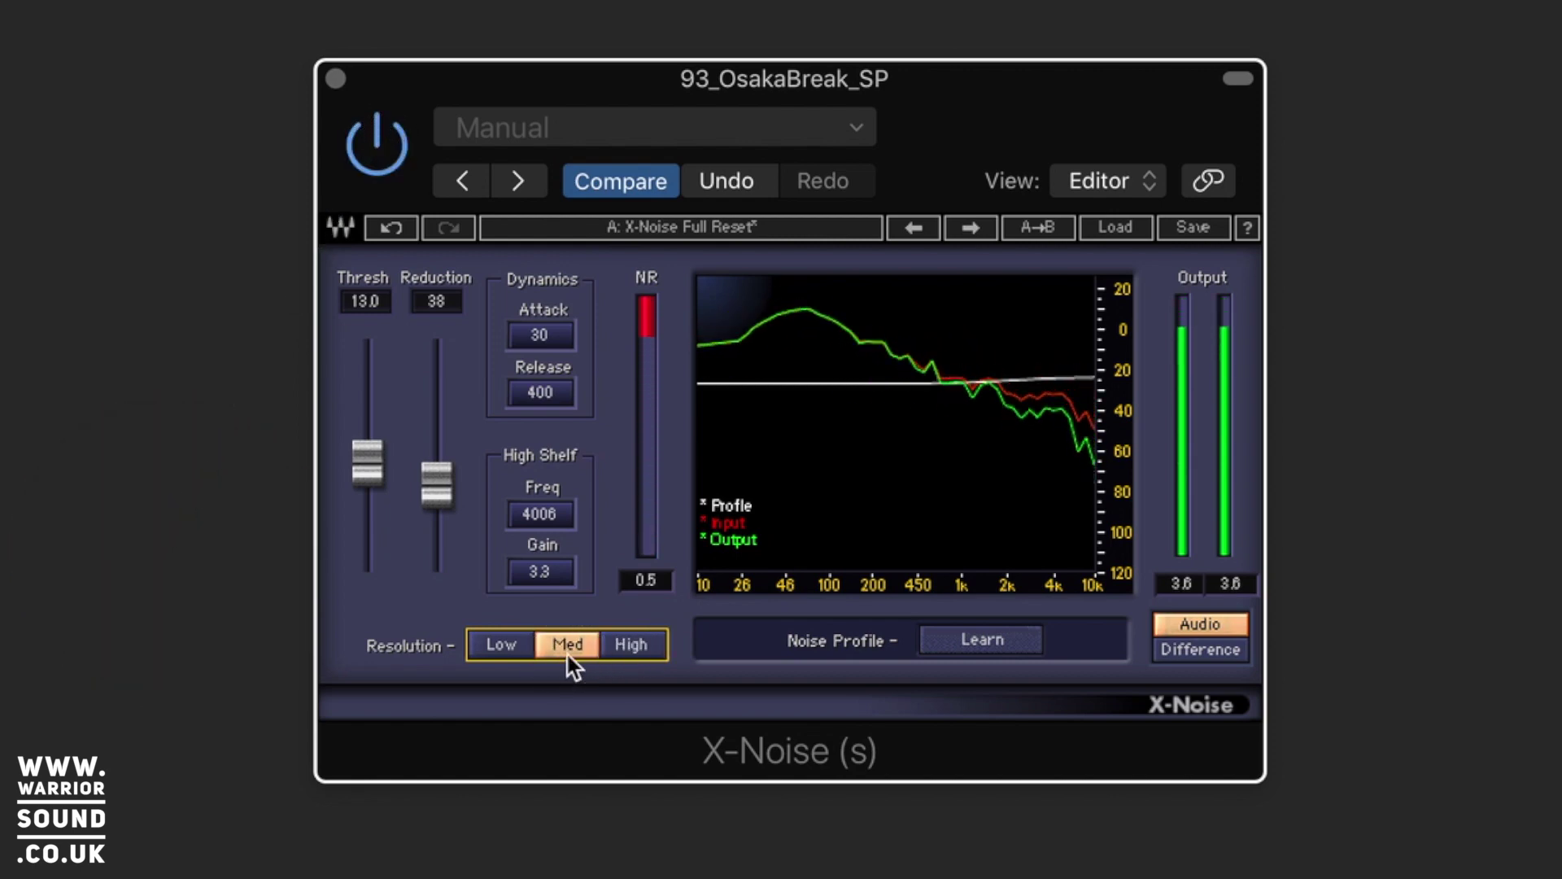
- Stop the drum loop playing with the spacebar
{"action": "key", "text": "space"}
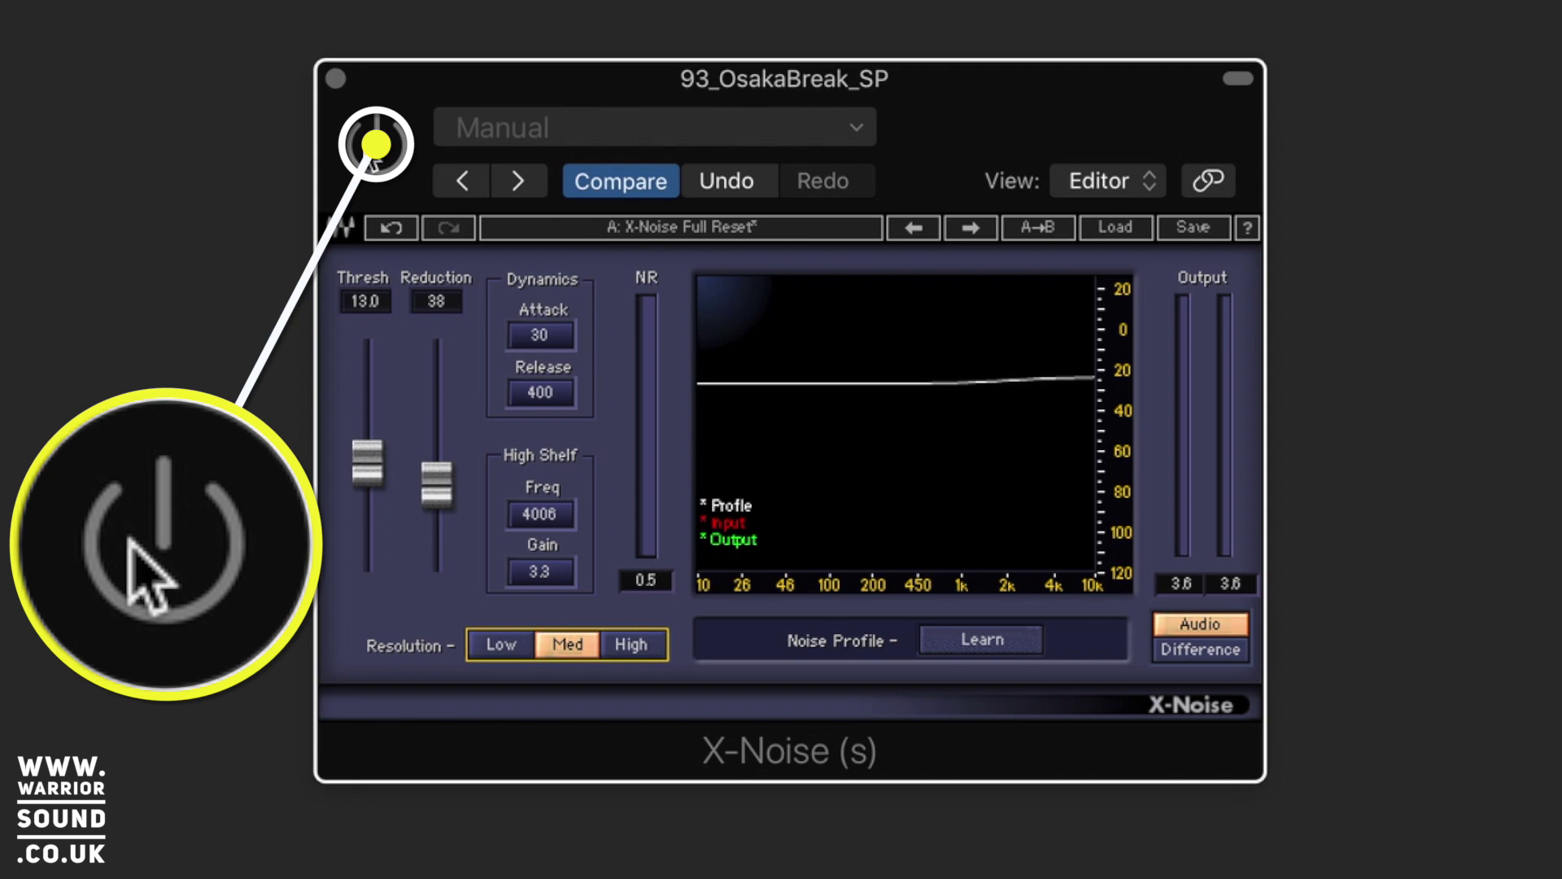
- A/B the noise reduction on and off, then raise high-shelf gain from 3.3 to 5.0
{"action": "left_click", "coordinate": [373, 157]}
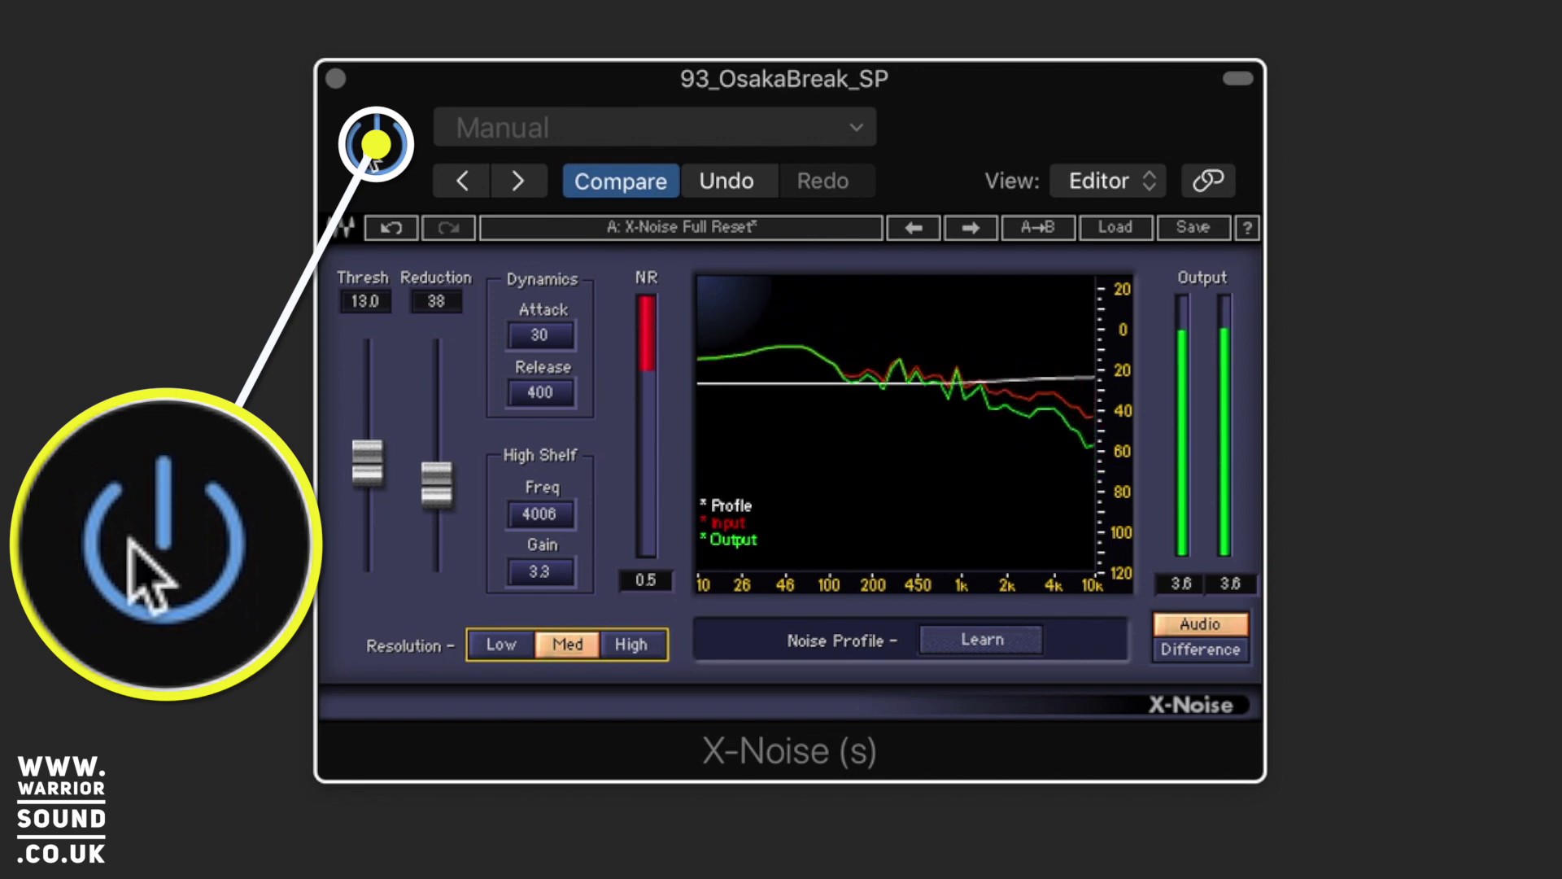
{"action": "left_click", "coordinate": [373, 156]}
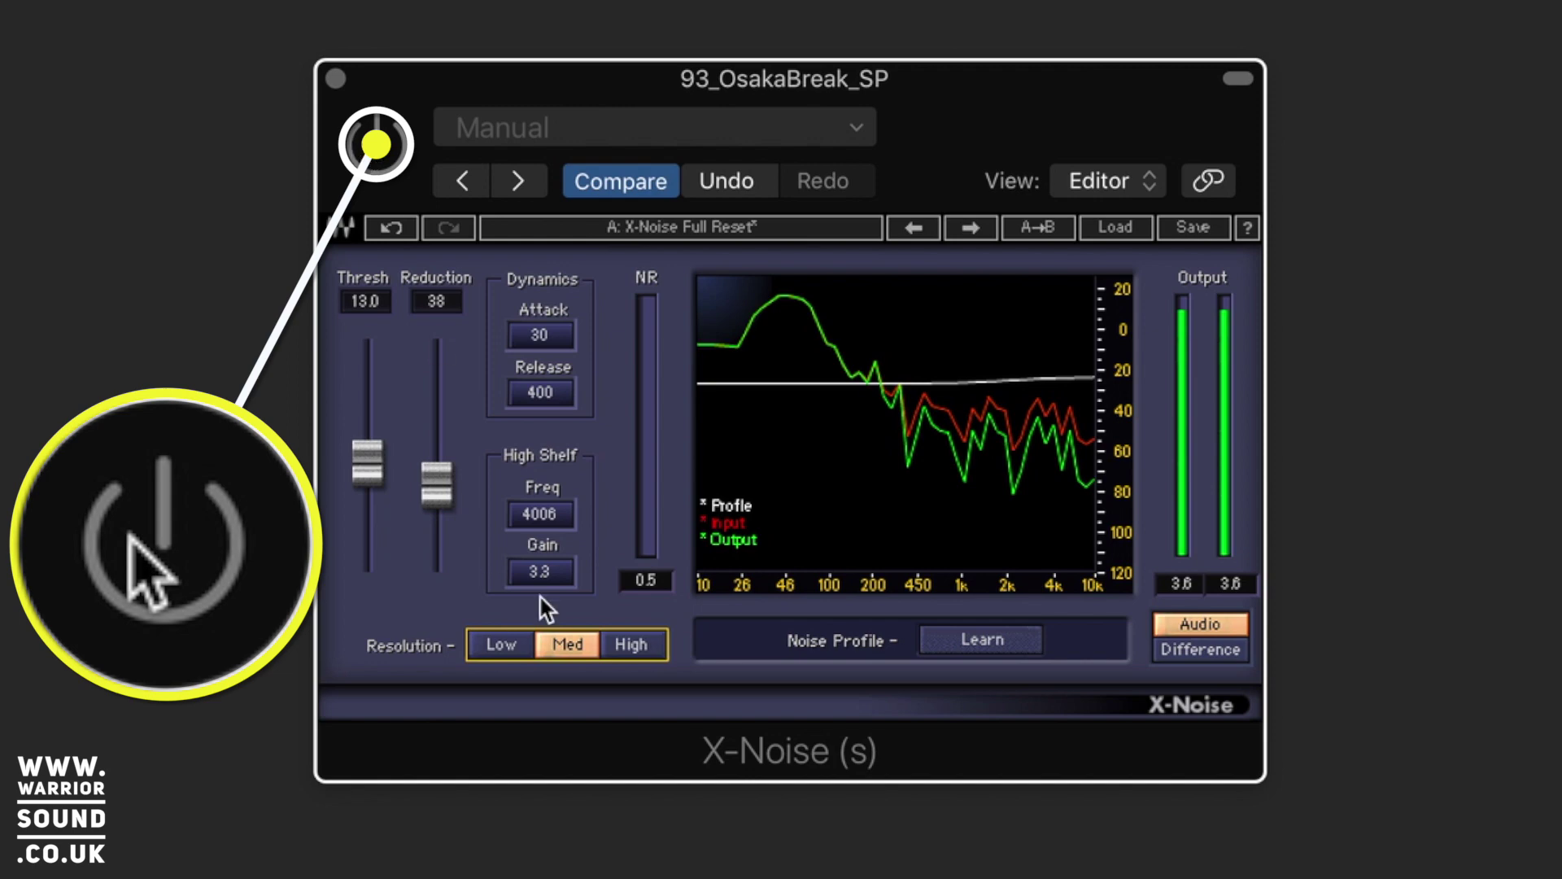
{"action": "left_click_drag", "start_coordinate": [533, 575], "coordinate": [533, 532]}
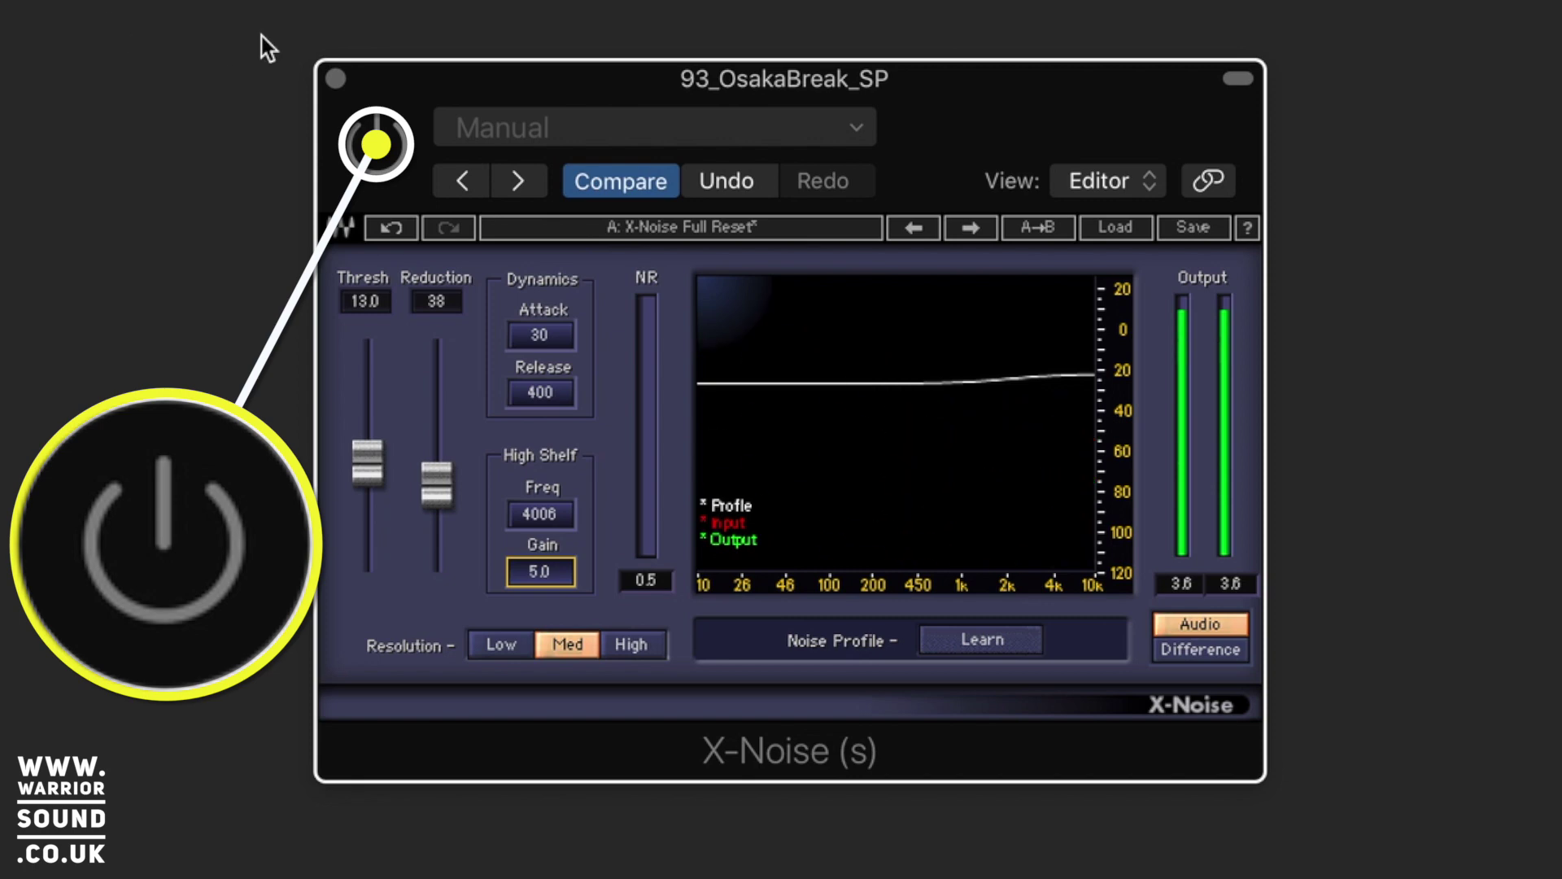
- Re-enable X-Noise and audition the loop with the 5.0 high-shelf boost, then stop playback
{"action": "left_click", "coordinate": [403, 167]}
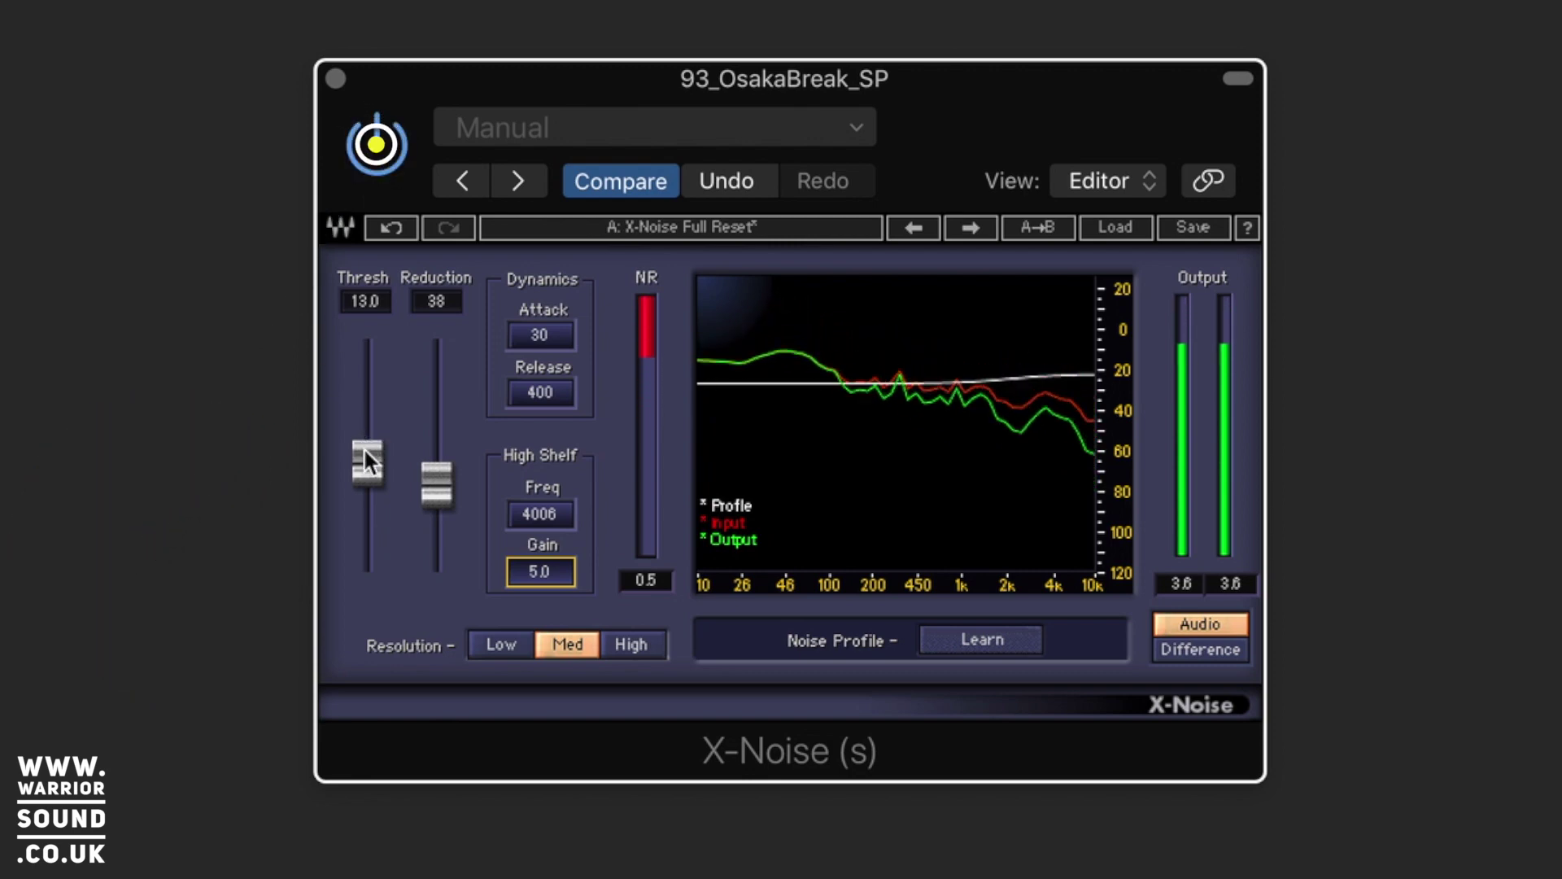
{"action": "key", "text": "space"}
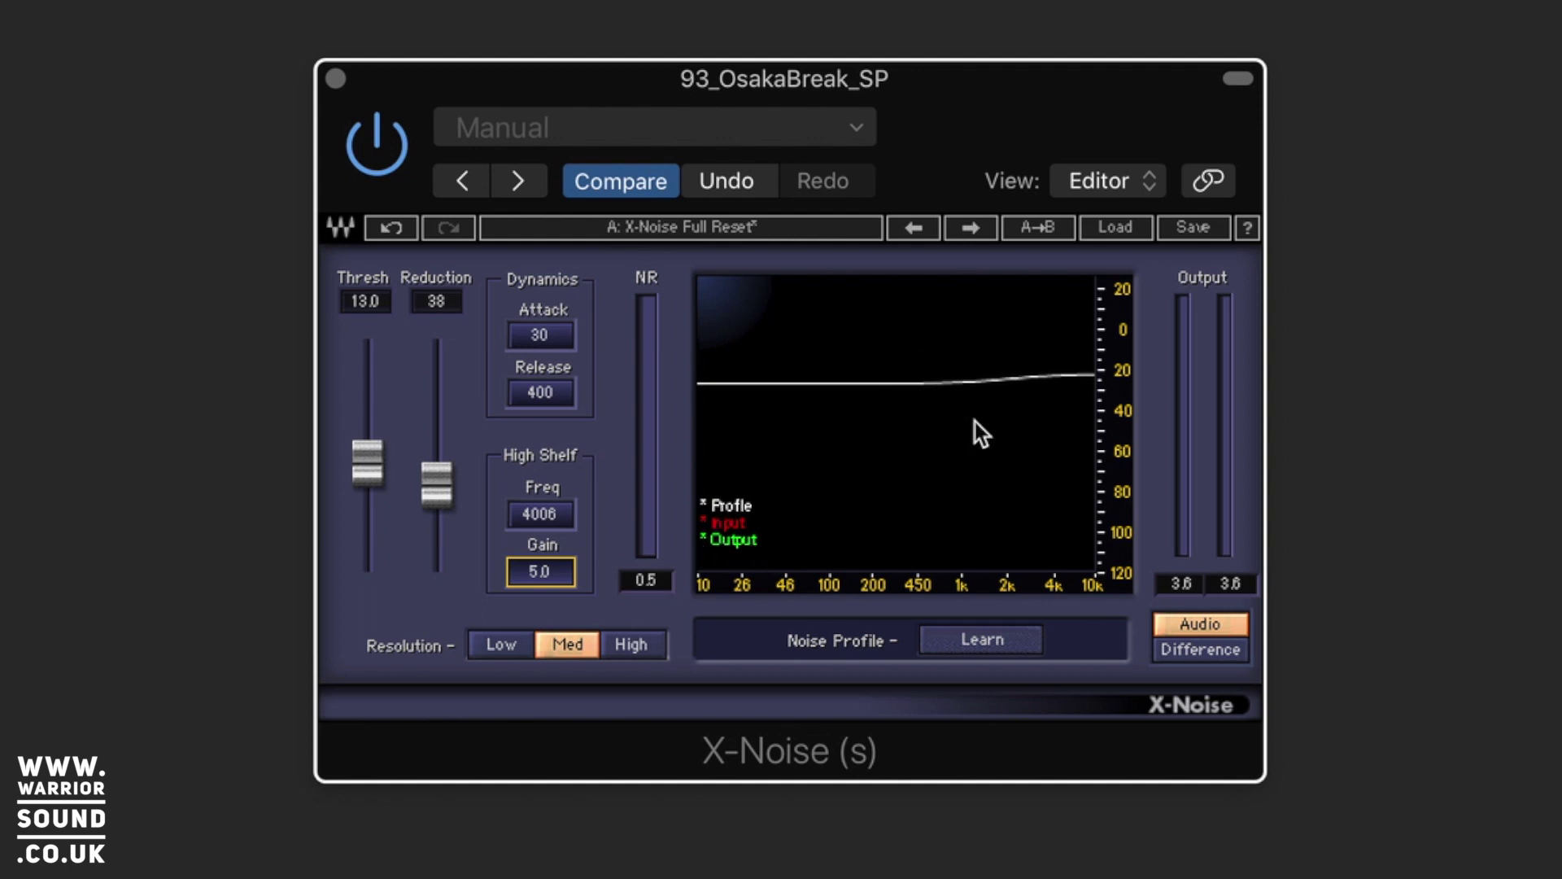
{"action": "key", "text": "space"}
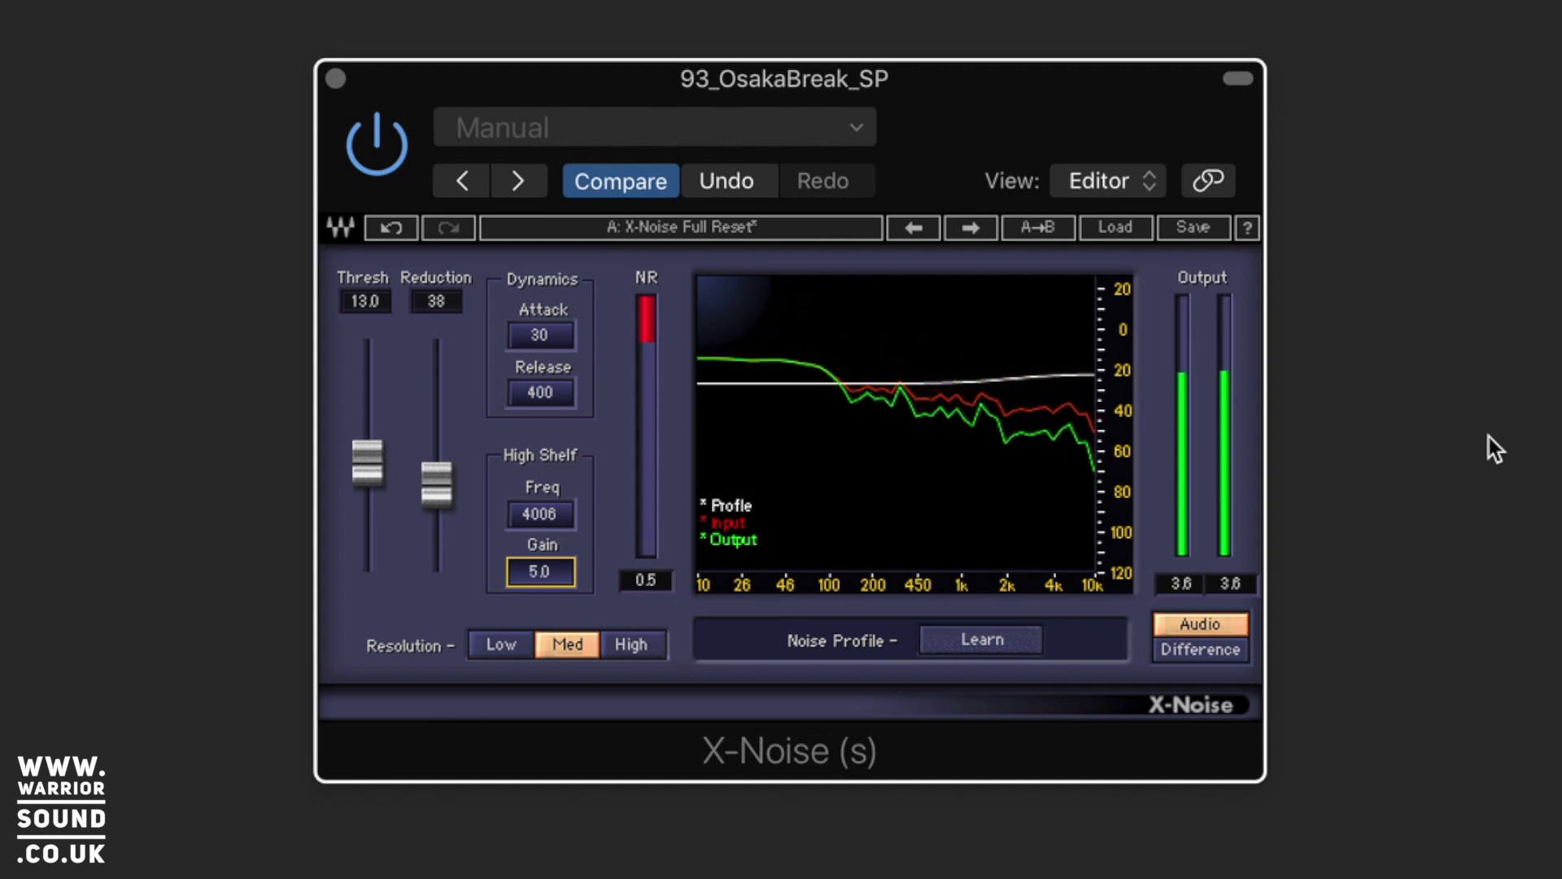
{"action": "key", "text": "space"}
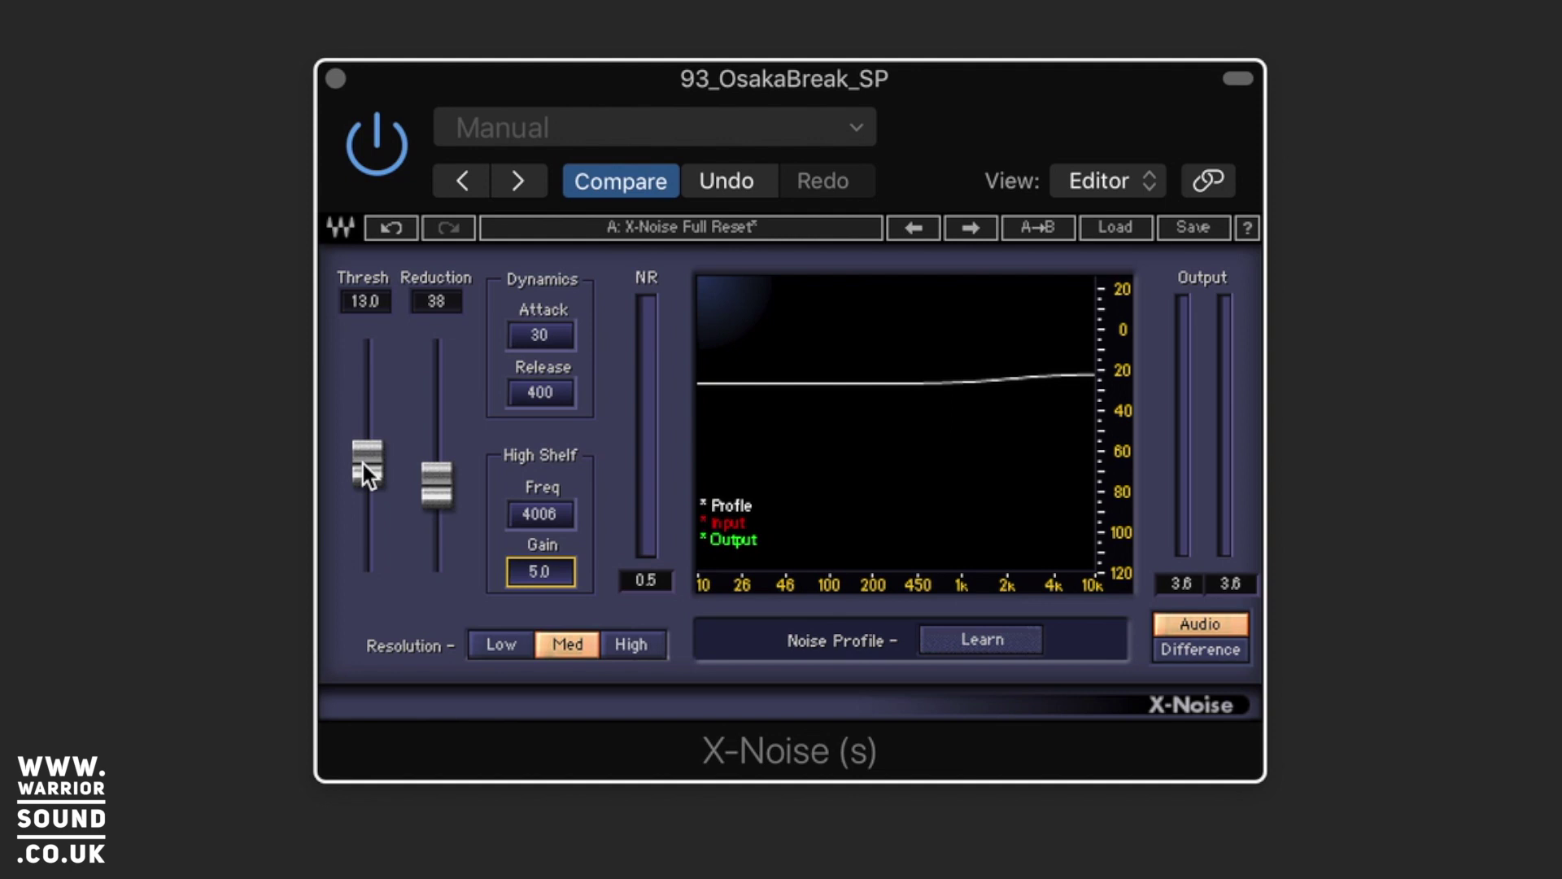
- Sweep Thresh between about 49.4 and -18.9 while auditioning, leaving it at -4.1
{"action": "left_click_drag", "start_coordinate": [362, 464], "coordinate": [368, 343]}
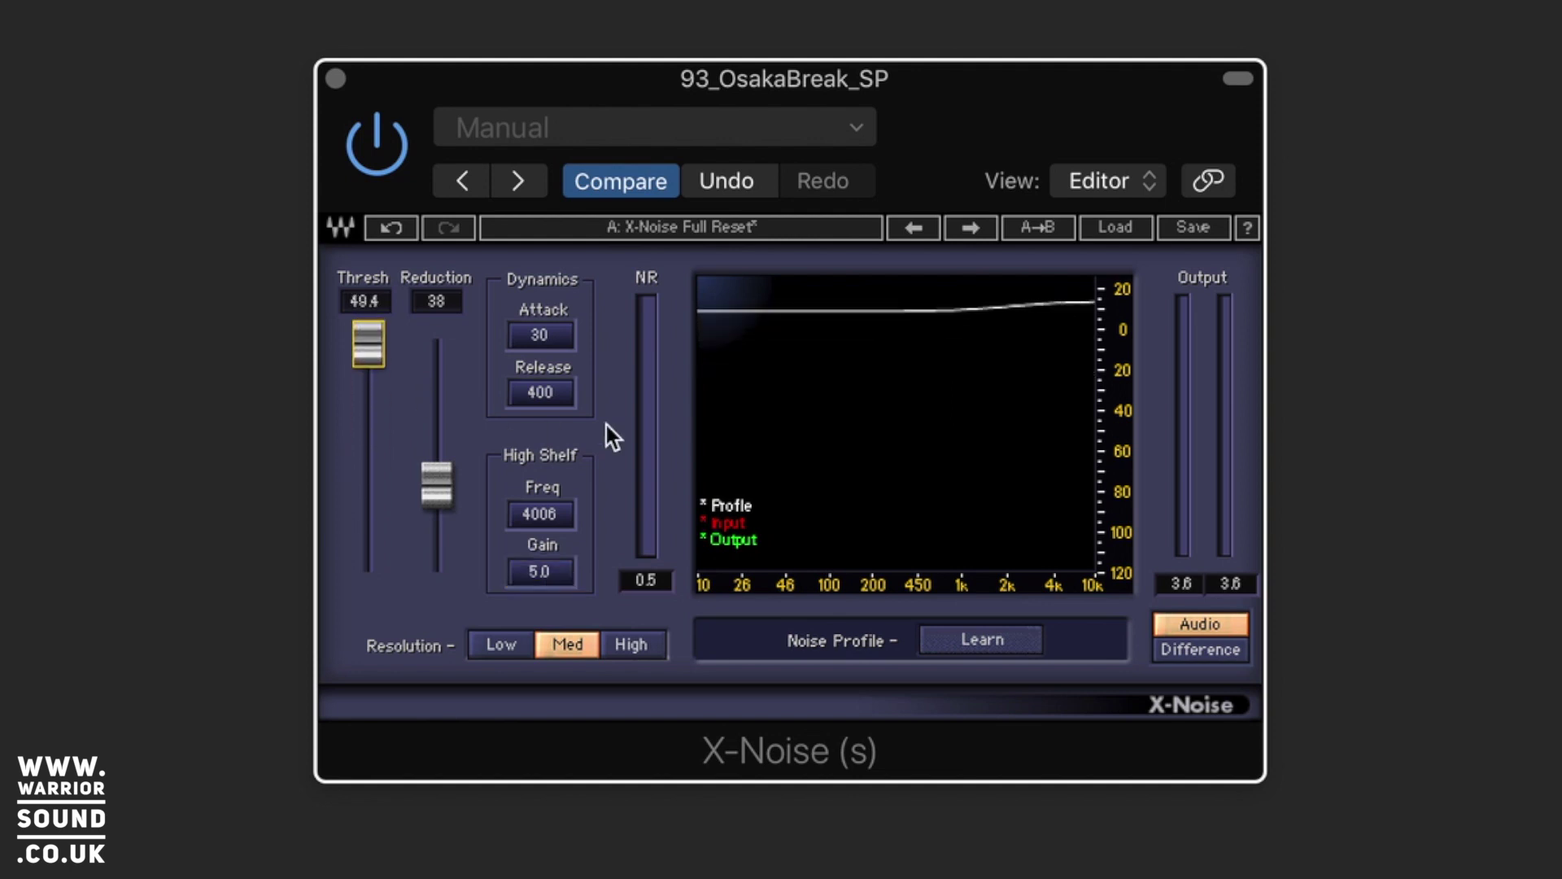
{"action": "key", "text": "space"}
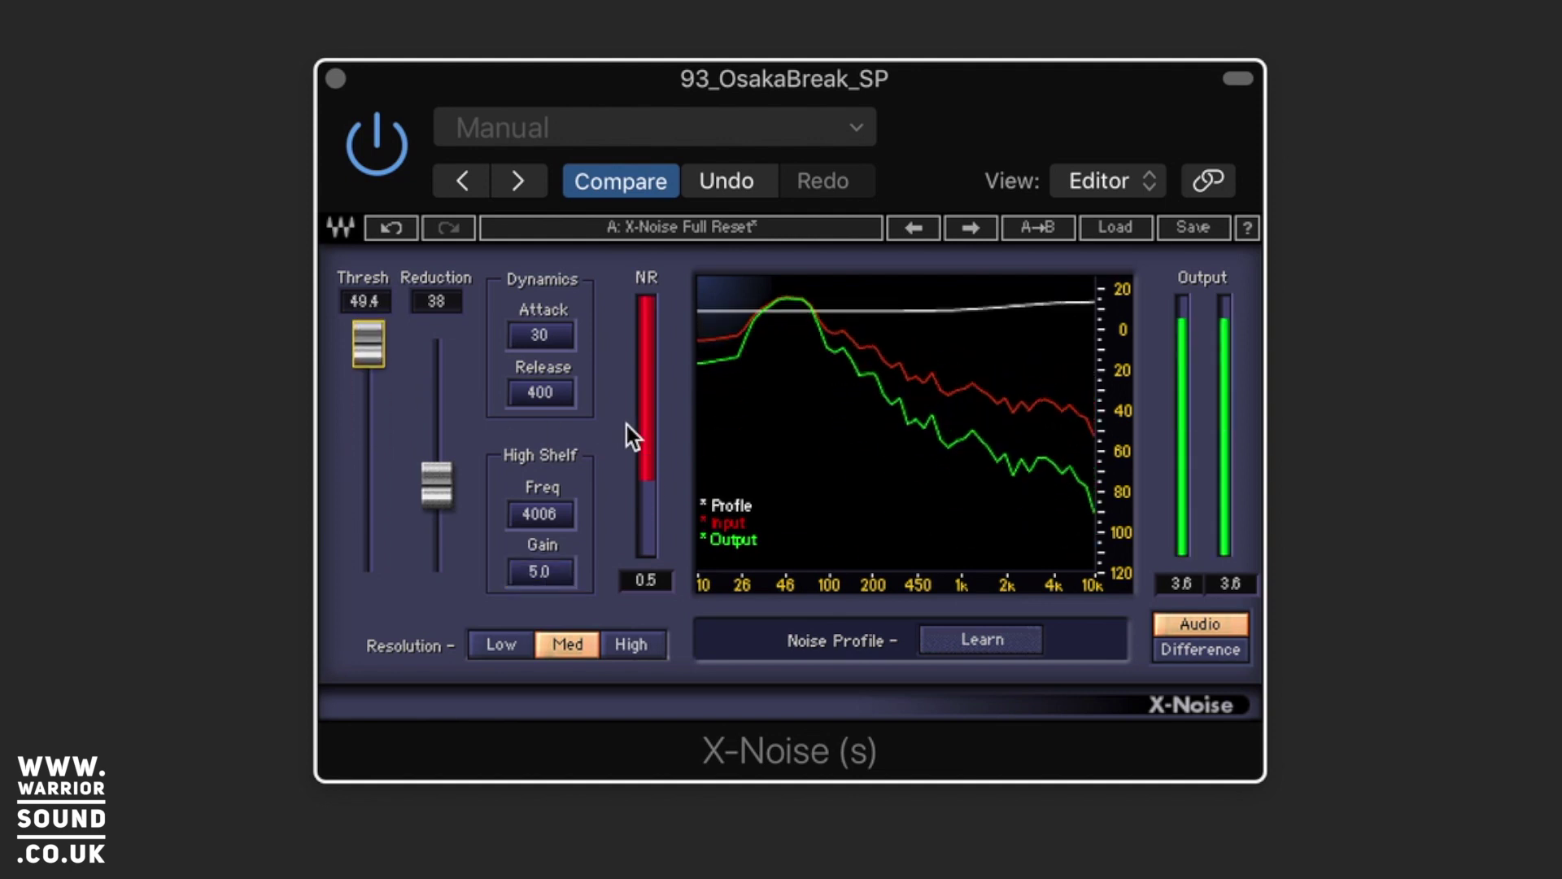
{"action": "key", "text": "space"}
{"action": "left_click_drag", "start_coordinate": [361, 344], "coordinate": [360, 543]}
{"action": "key", "text": "space"}
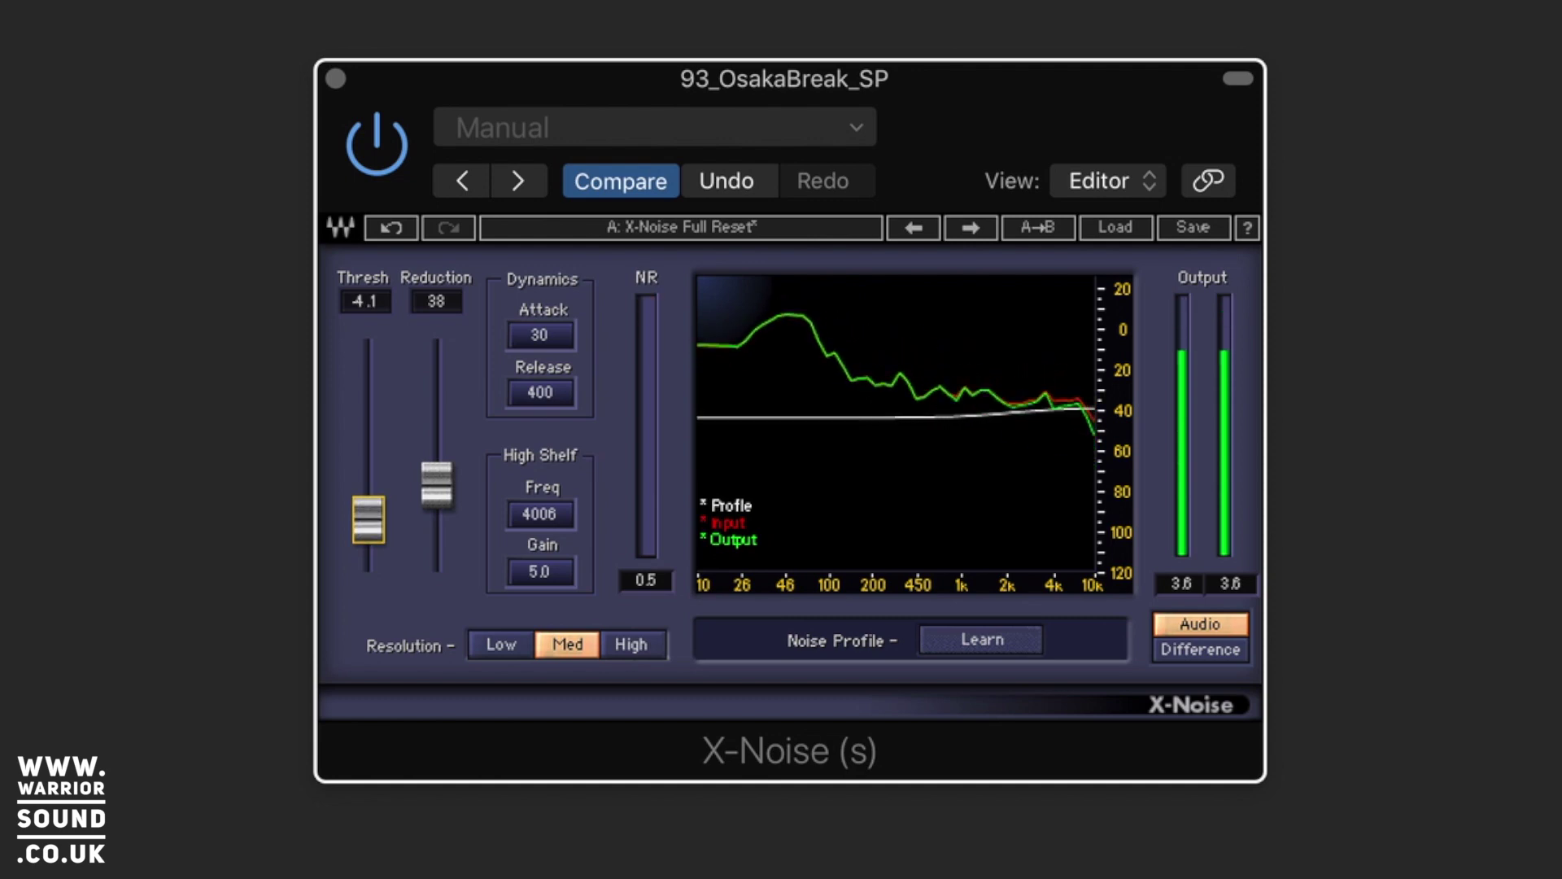
{"action": "key", "text": "space"}
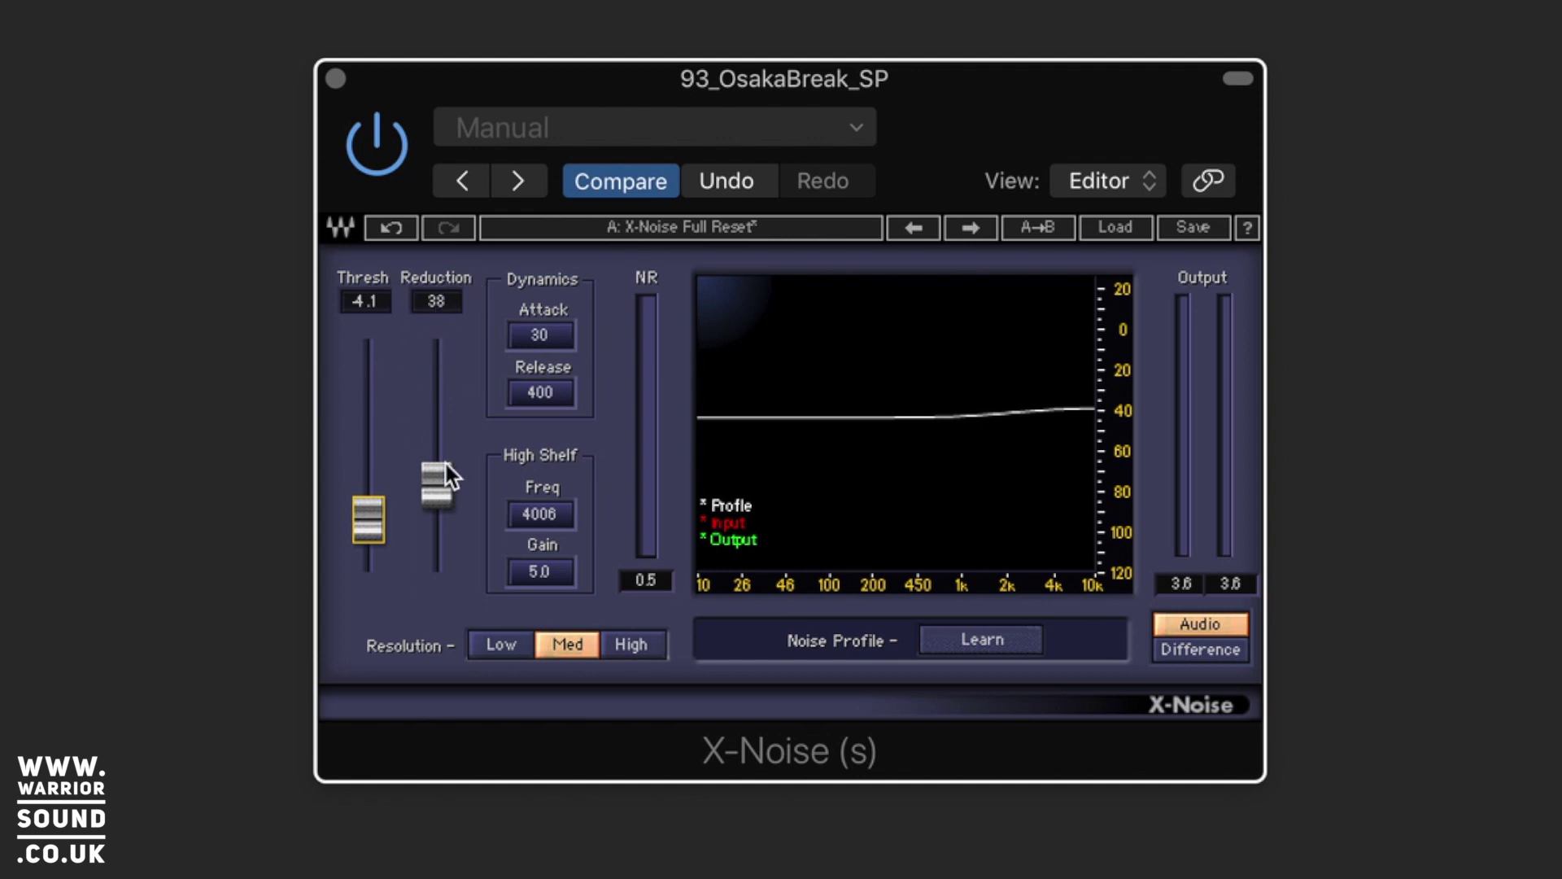
- Push Reduction to 100, then nudge Thresh from -3.1 up to -2.3 while the loop plays
{"action": "left_click_drag", "start_coordinate": [439, 480], "coordinate": [438, 334]}
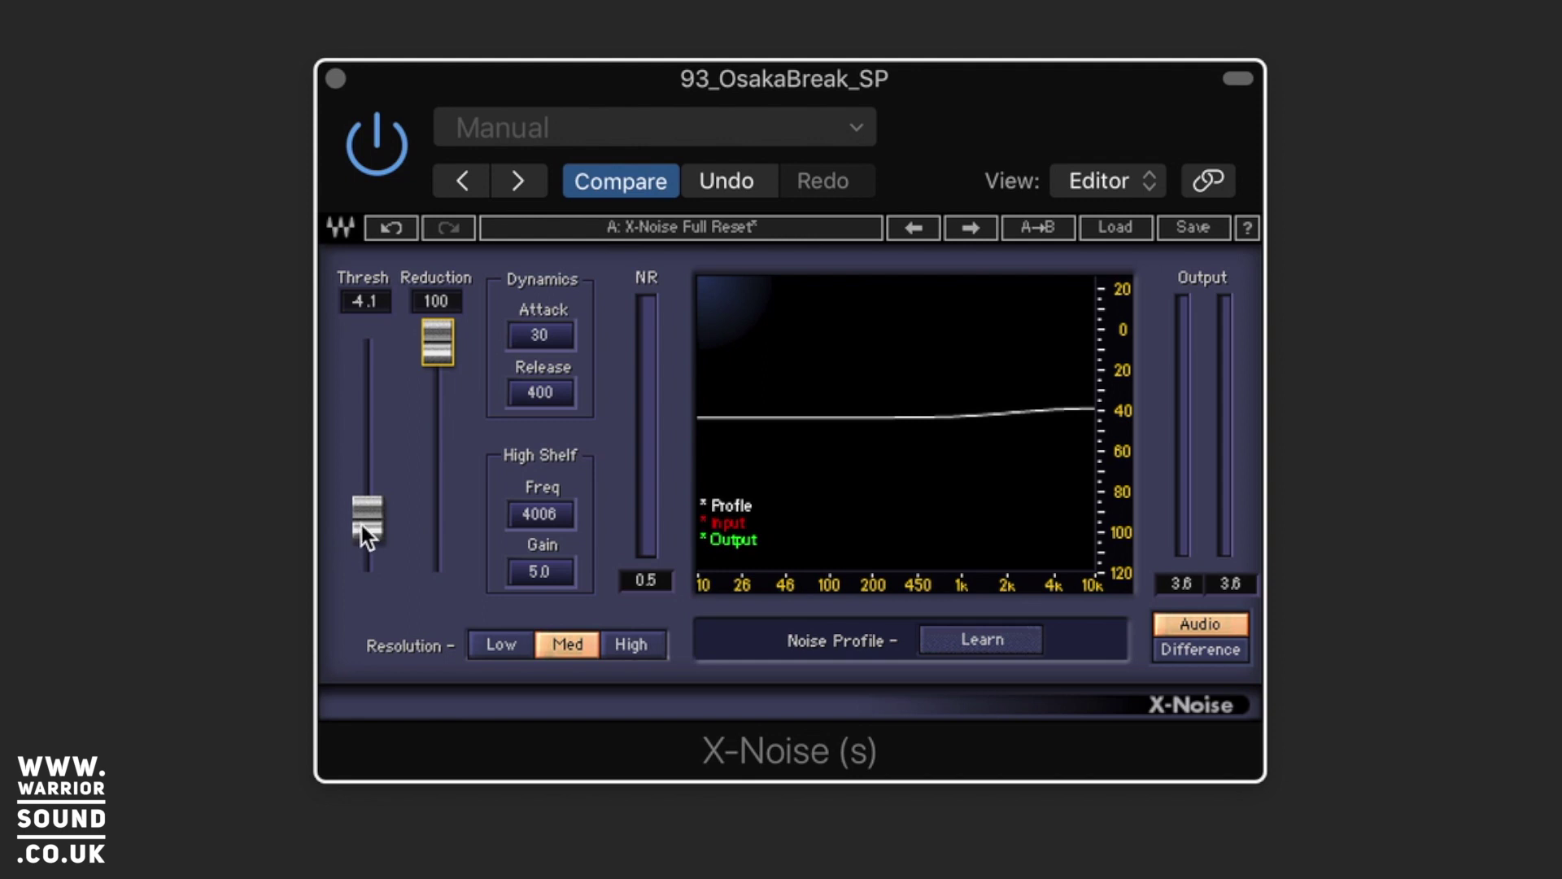
{"action": "key", "text": "space"}
{"action": "left_click_drag", "start_coordinate": [363, 524], "coordinate": [363, 522]}
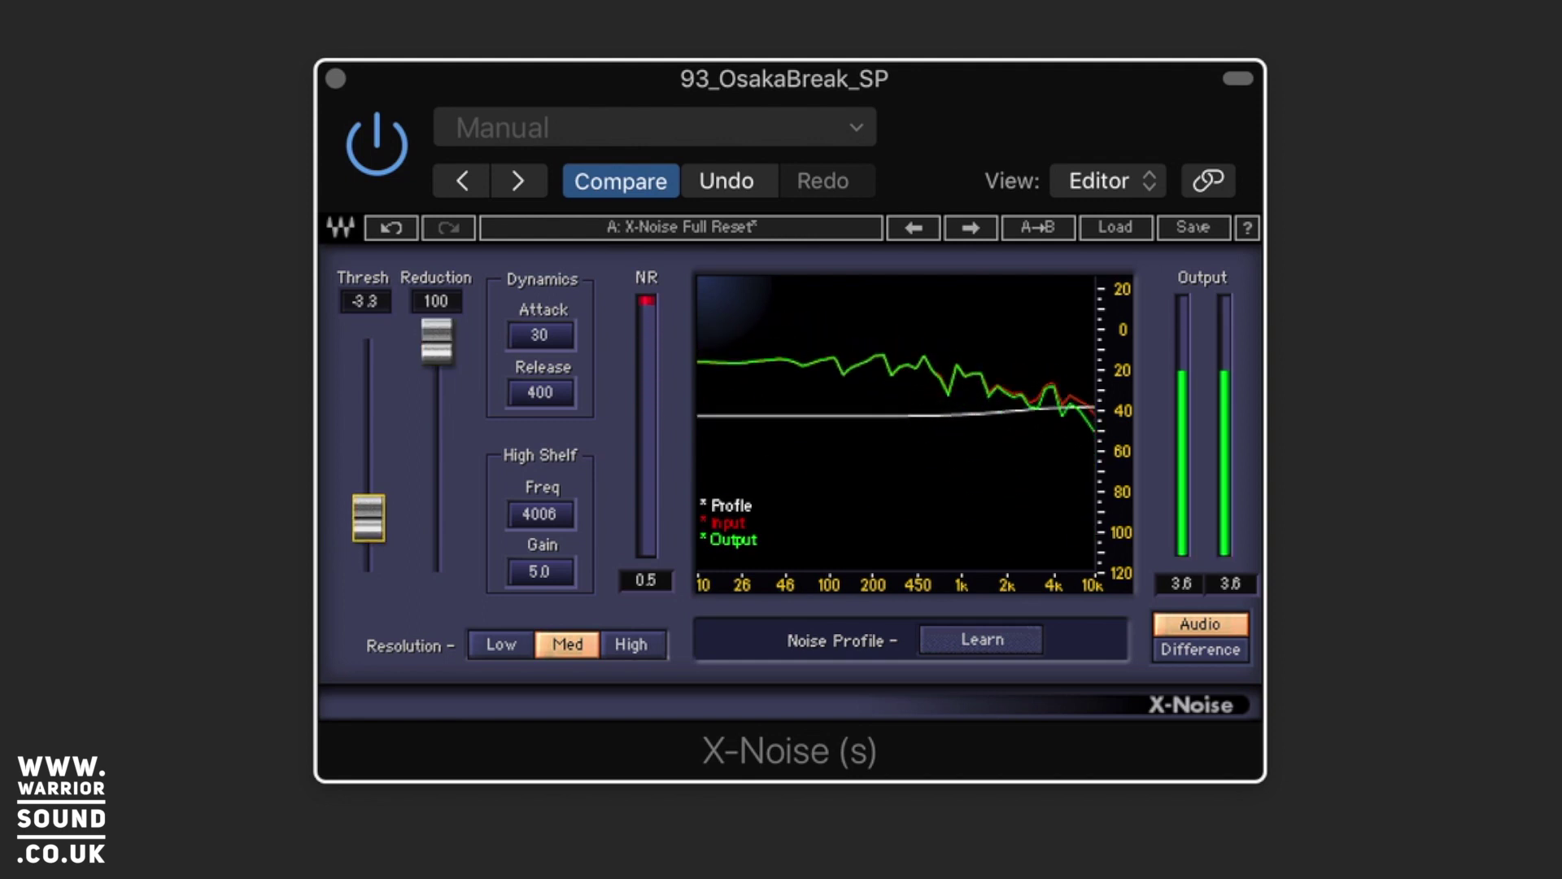
{"action": "key", "text": "Up"}
{"action": "key", "text": "Up"}
{"action": "key", "text": "Up"}
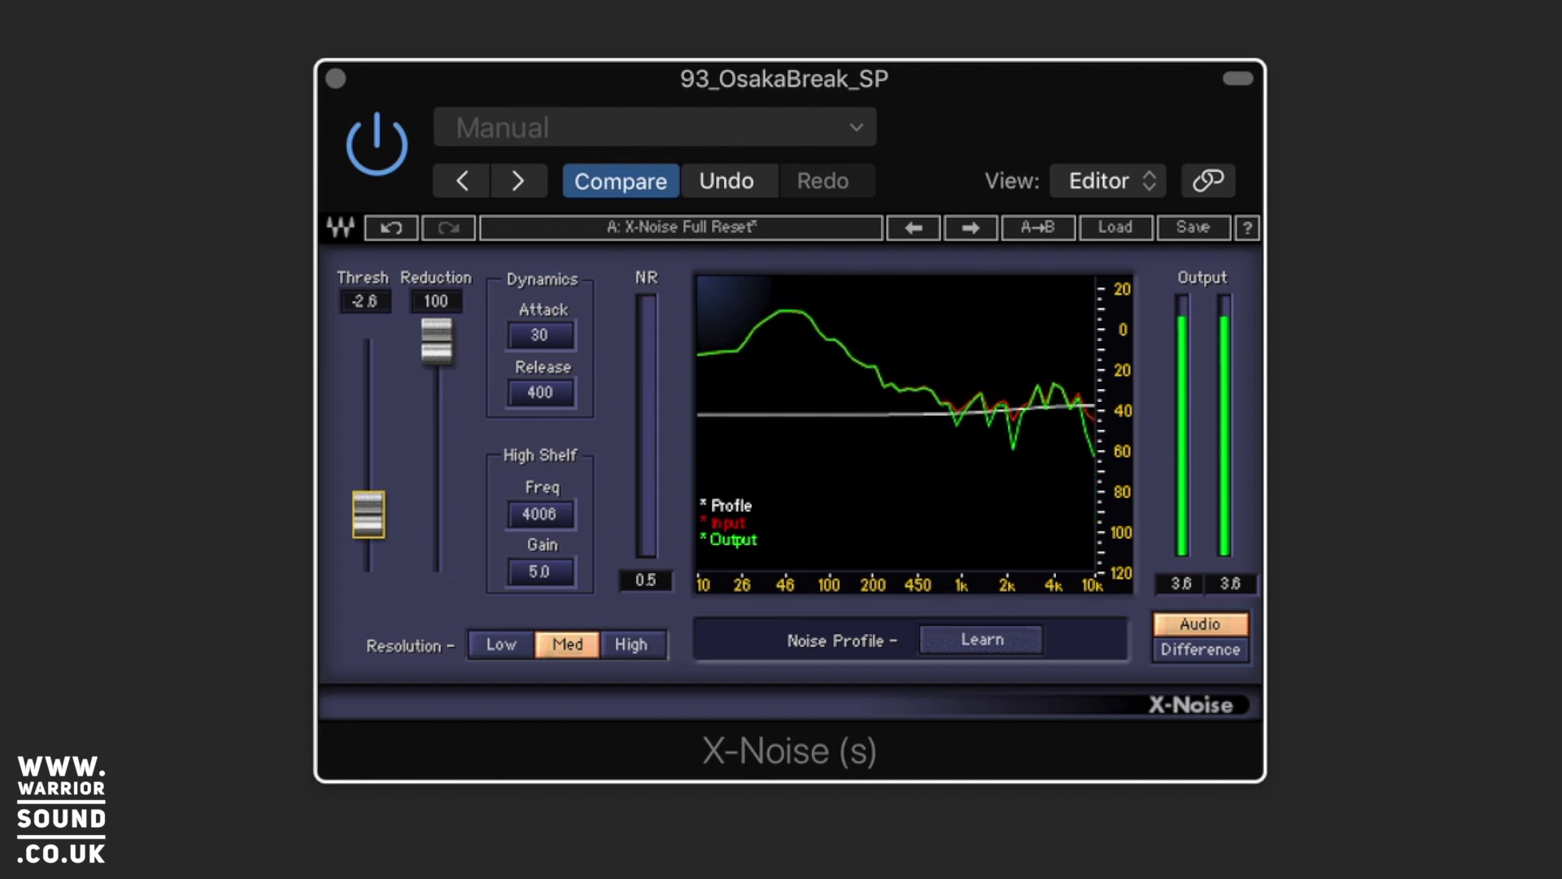
{"action": "key", "text": "Up"}
{"action": "key", "text": "Up"}
{"action": "key", "text": "Up"}
{"action": "key", "text": "Up"}
{"action": "key", "text": "Up"}
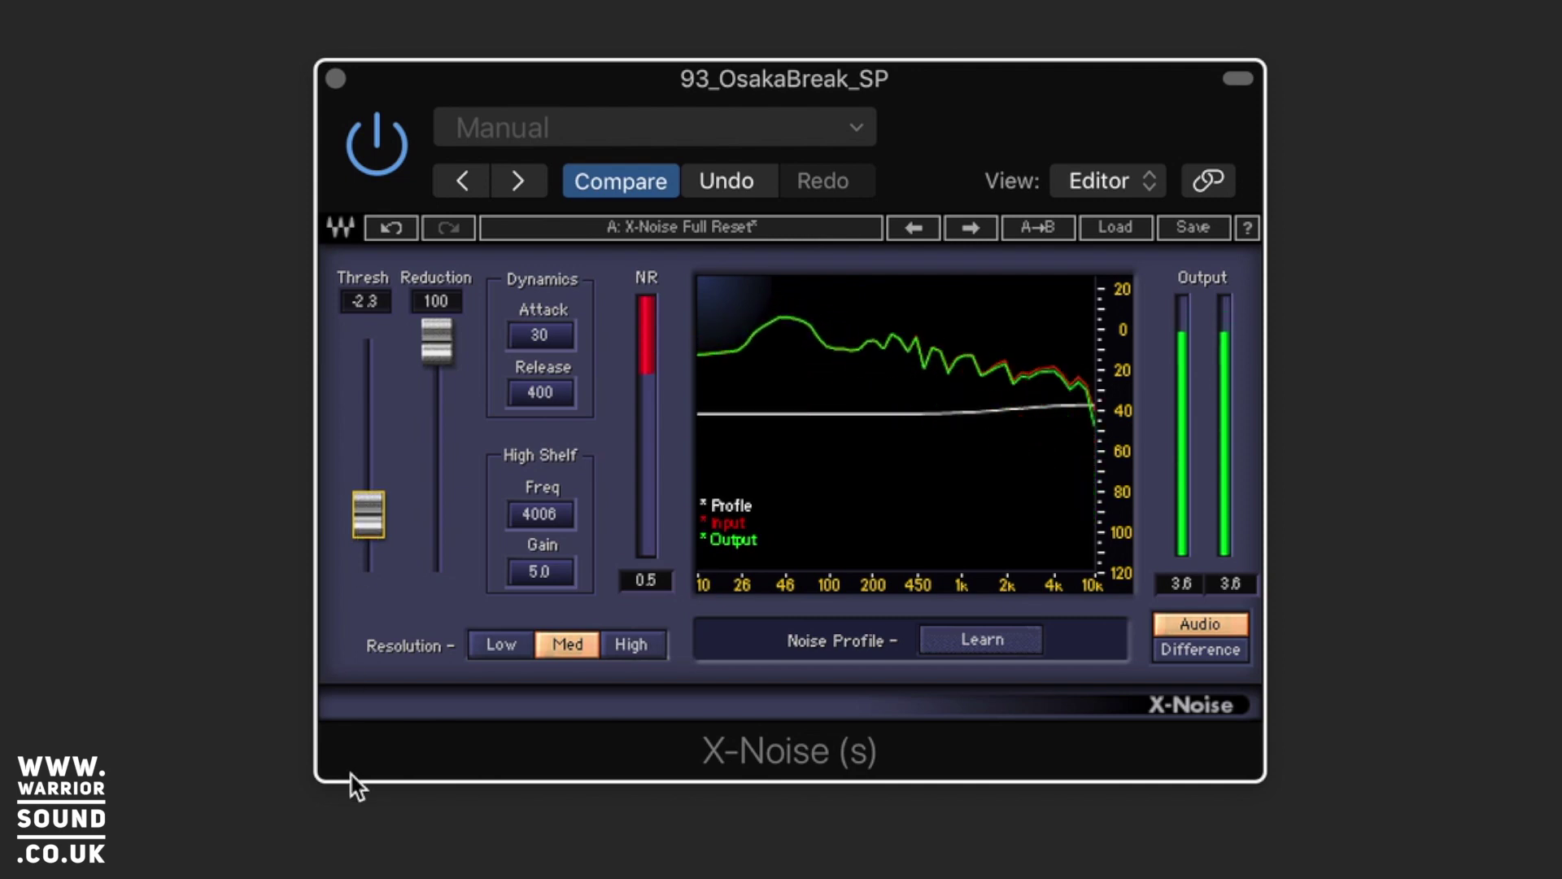
{"action": "key", "text": "space"}
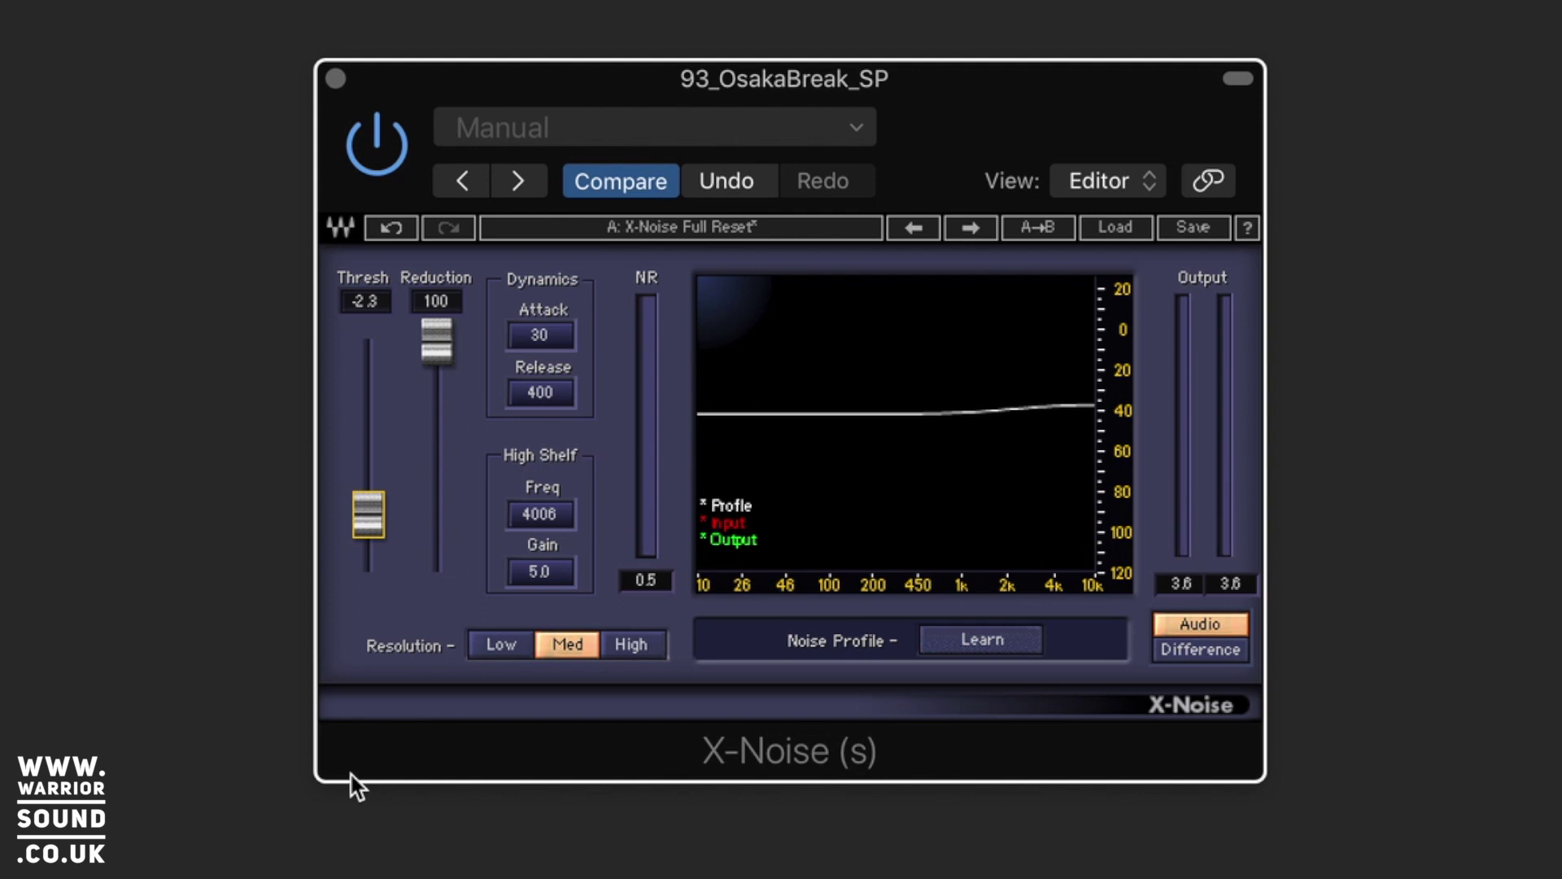
{"action": "left_click", "coordinate": [1182, 650]}
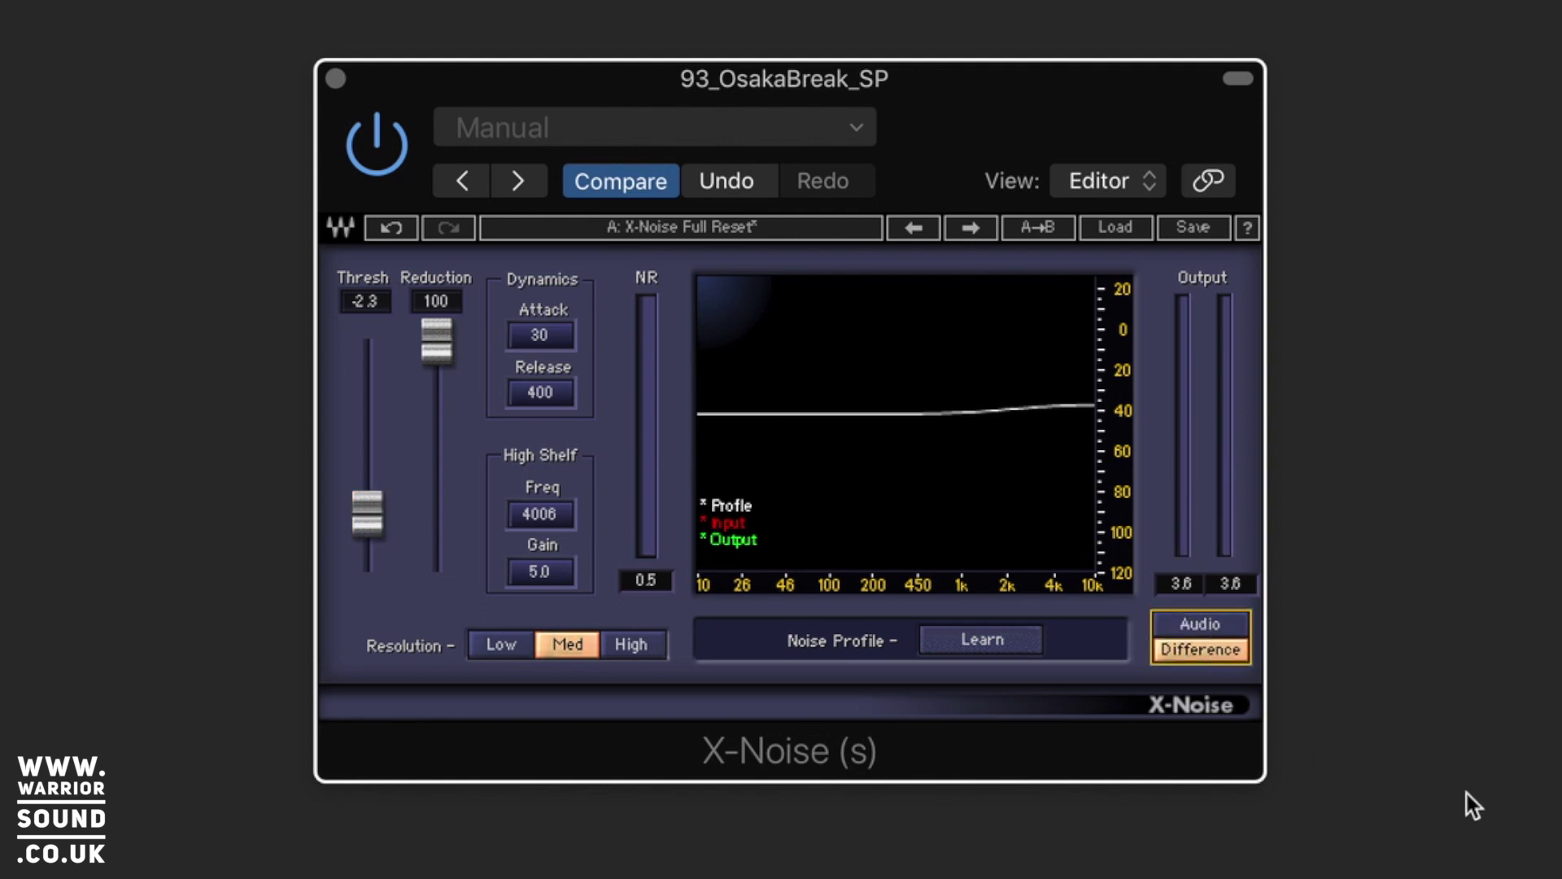
{"action": "key", "text": "space"}
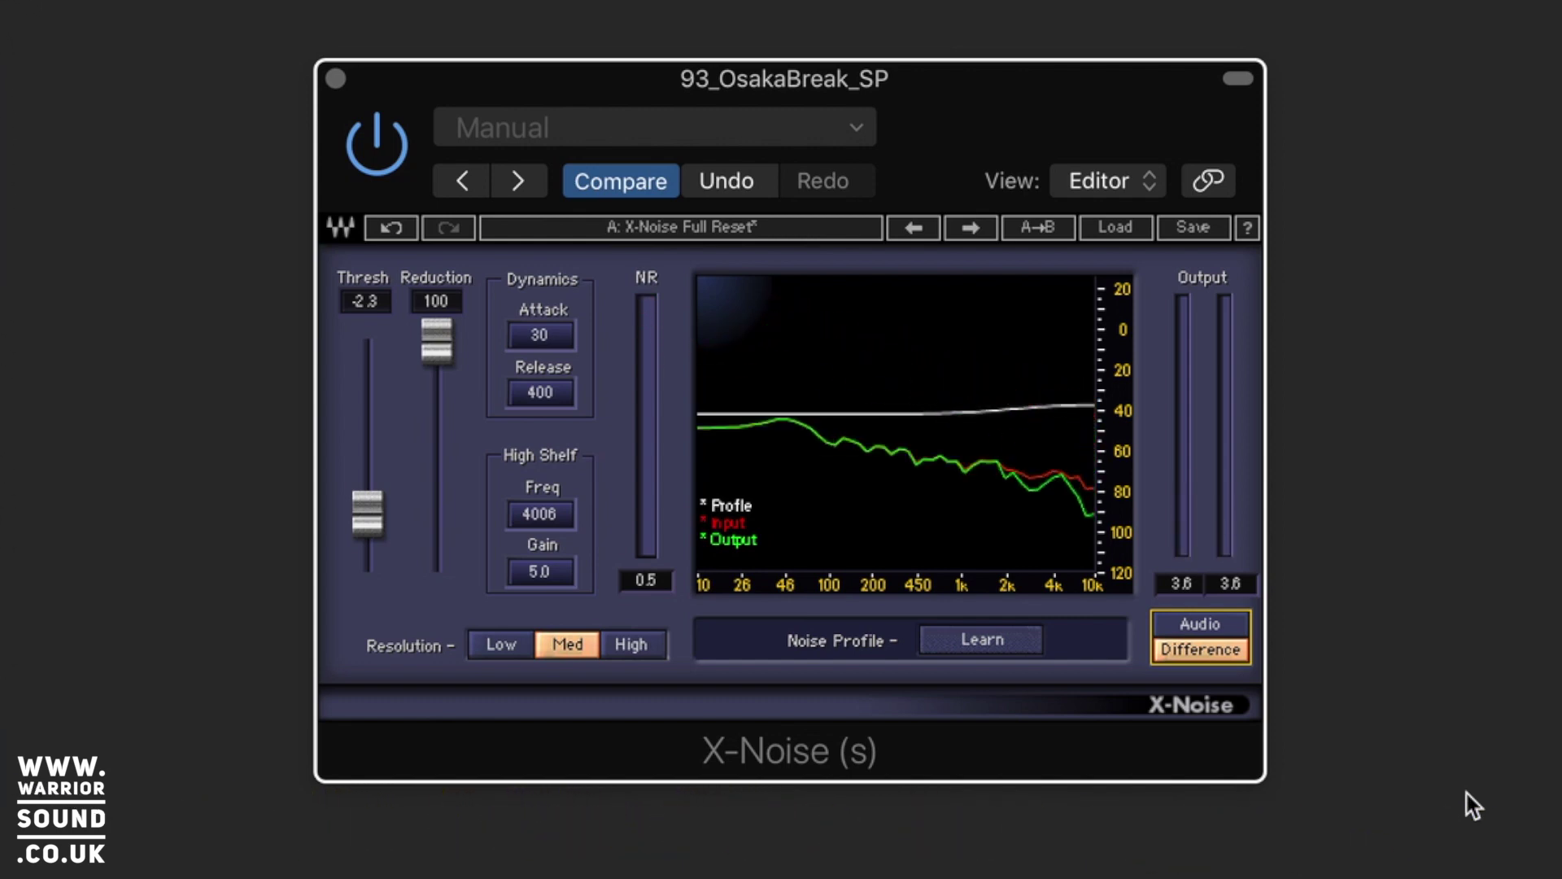
{"action": "left_click", "coordinate": [1210, 623]}
{"action": "key", "text": "space"}
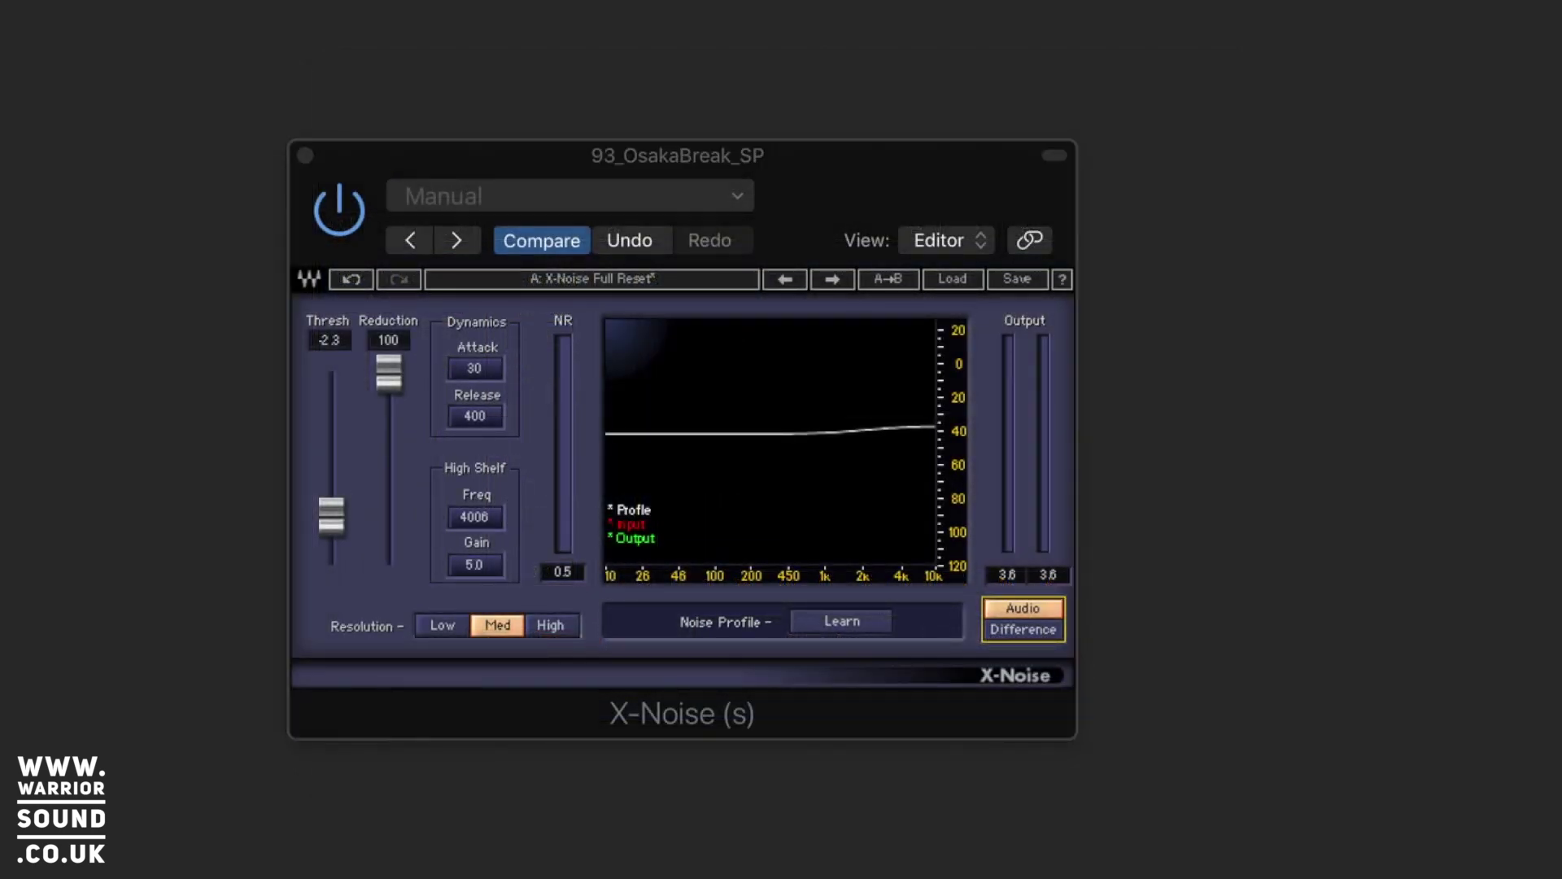
- Move the X-Noise window to the right and place X-Crackle fully on screen
{"action": "left_click_drag", "start_coordinate": [0, 199], "coordinate": [57, 198]}
{"action": "left_click_drag", "start_coordinate": [683, 167], "coordinate": [1089, 178]}
{"action": "left_click_drag", "start_coordinate": [132, 242], "coordinate": [539, 276]}
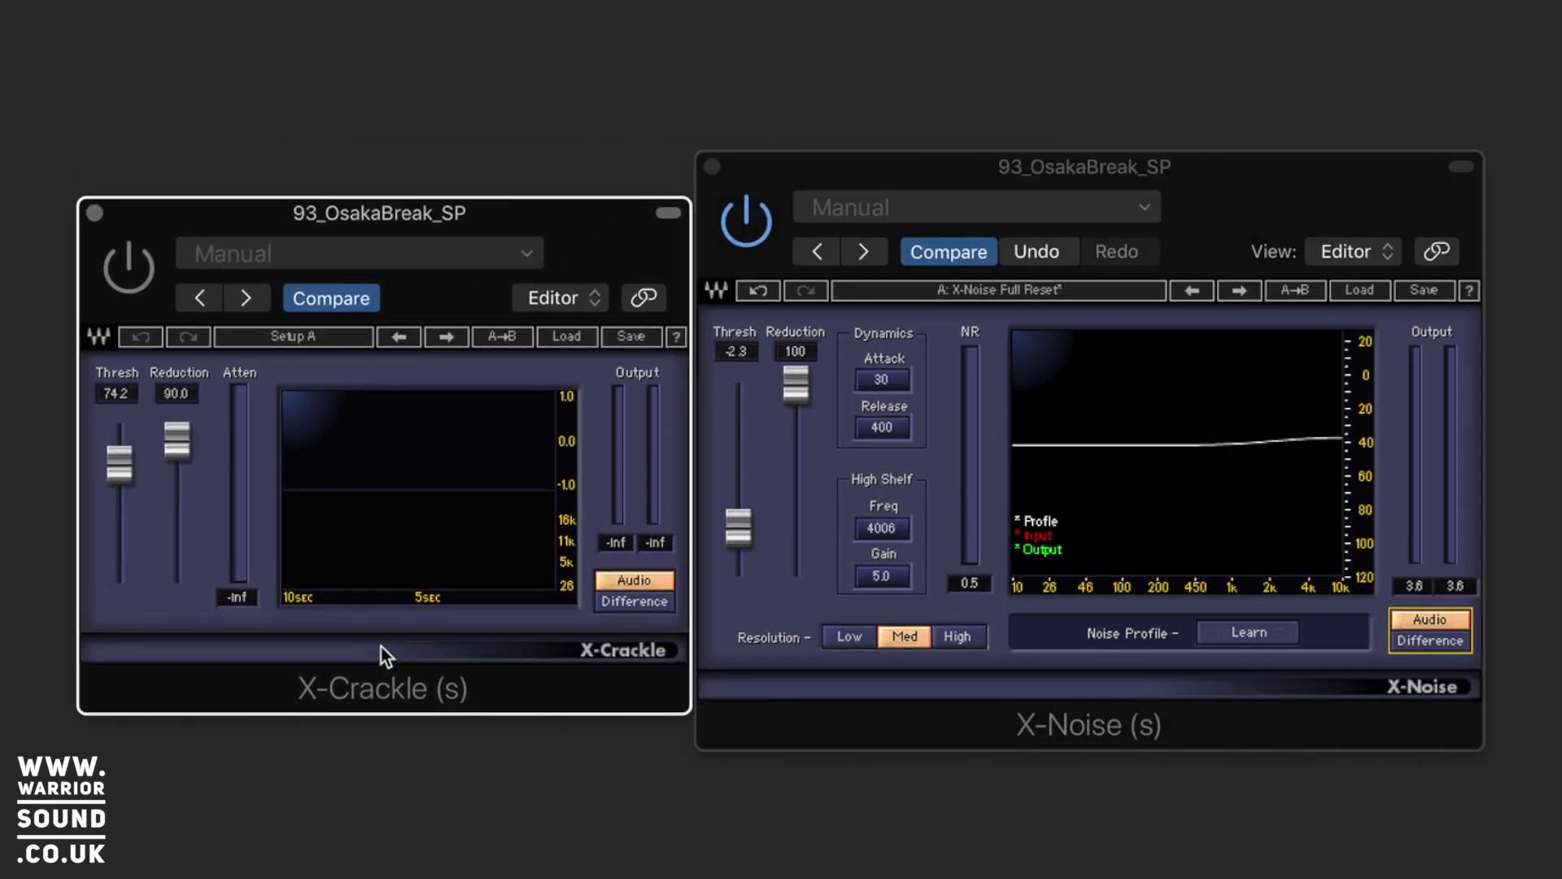
- Monitor the Difference signal, set Thresh 78.0 and Reduction 81.0, then return to Audio
{"action": "left_click", "coordinate": [643, 604]}
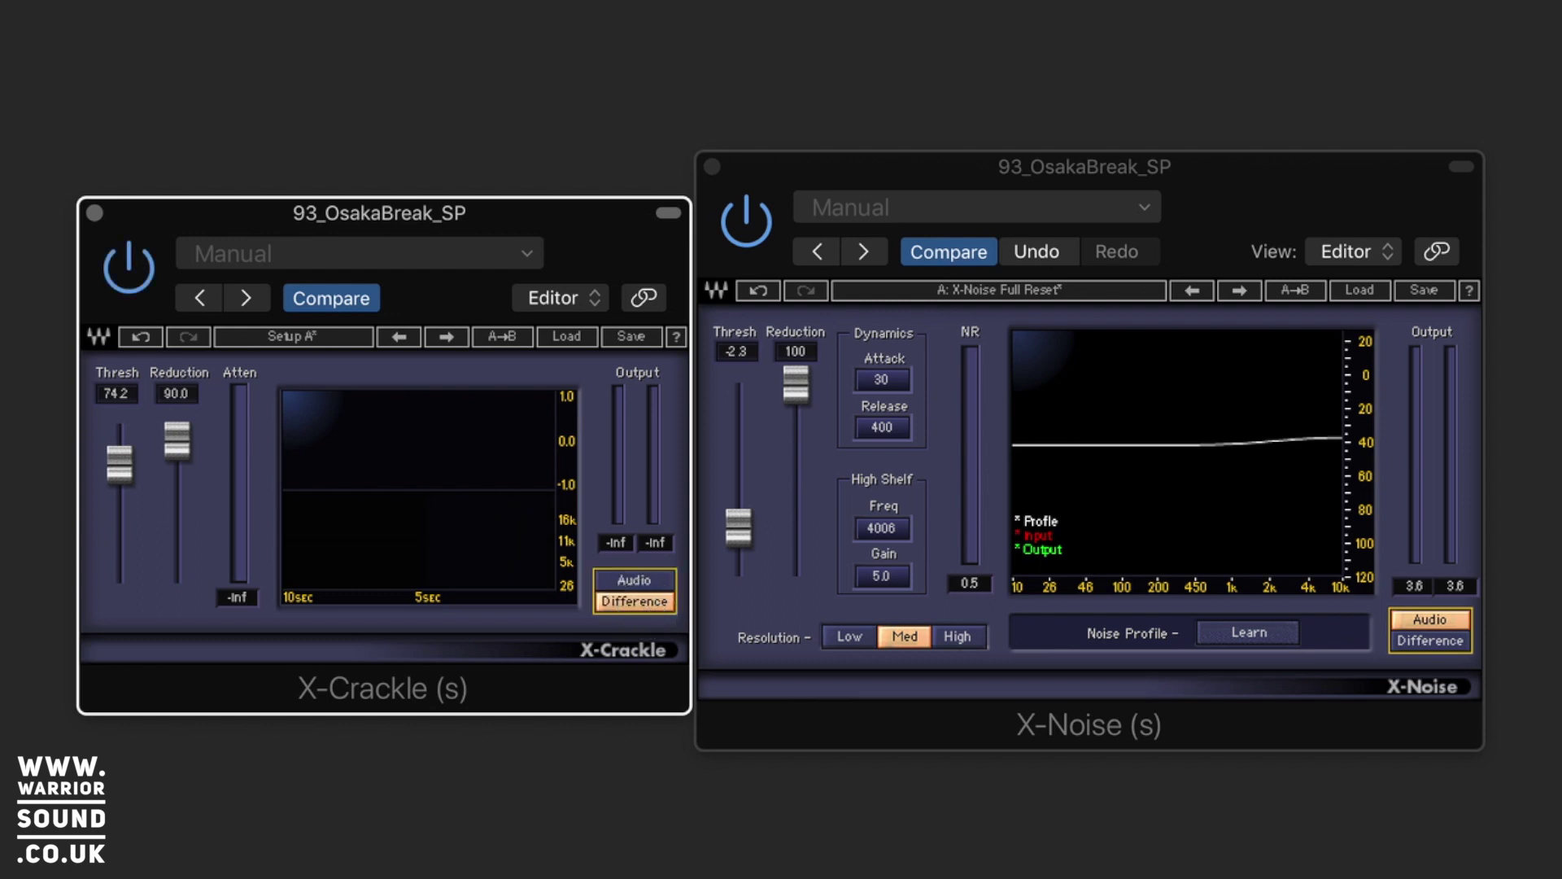
{"action": "key", "text": "super+w"}
{"action": "key", "text": "space"}
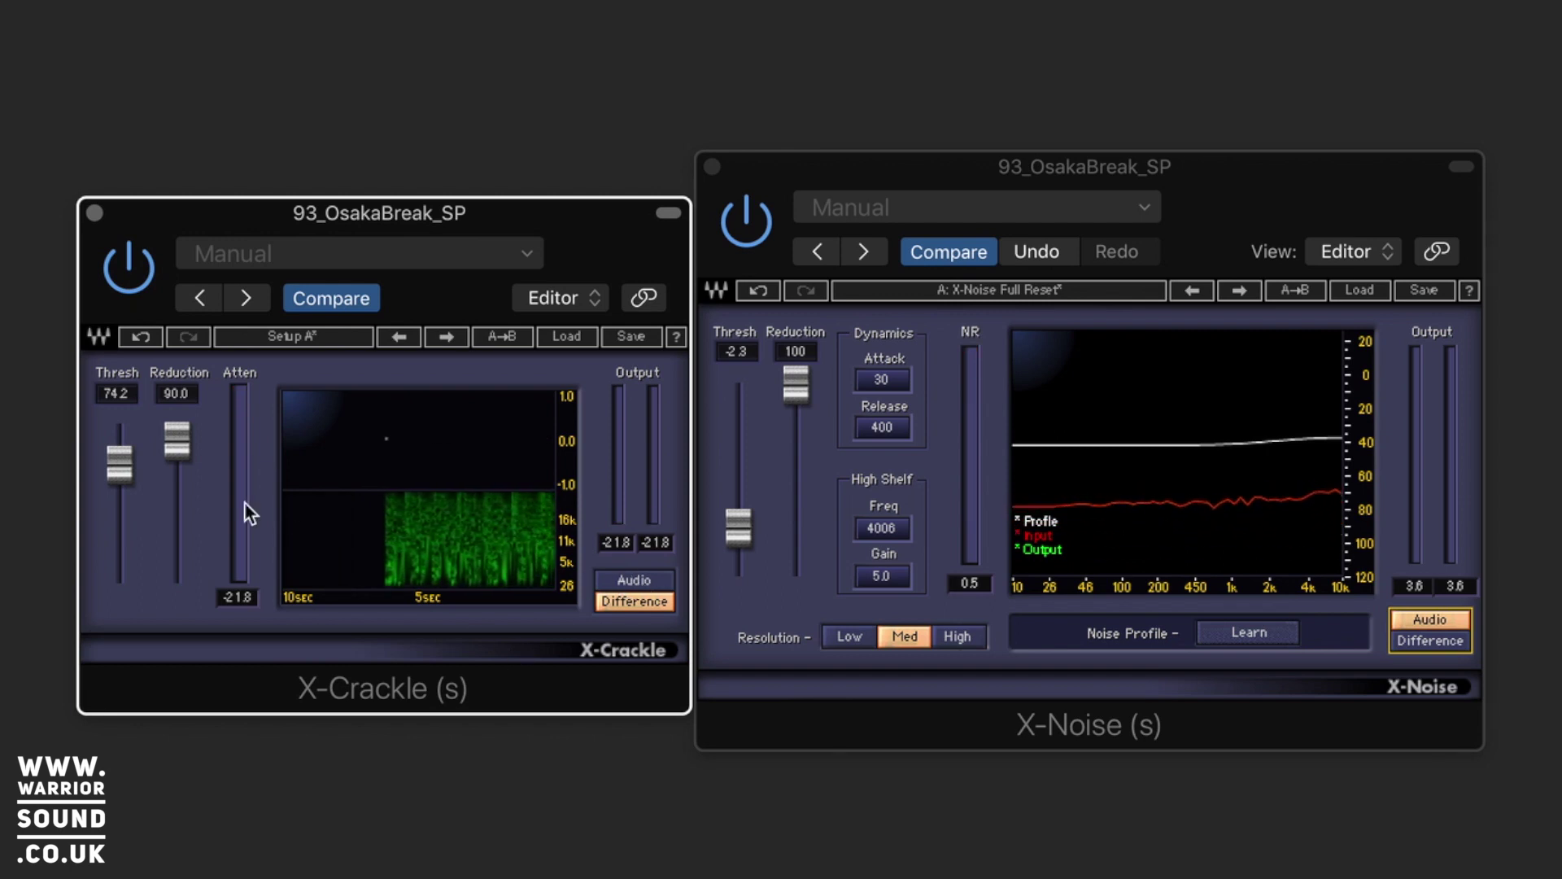
{"action": "left_click_drag", "start_coordinate": [115, 470], "coordinate": [126, 466]}
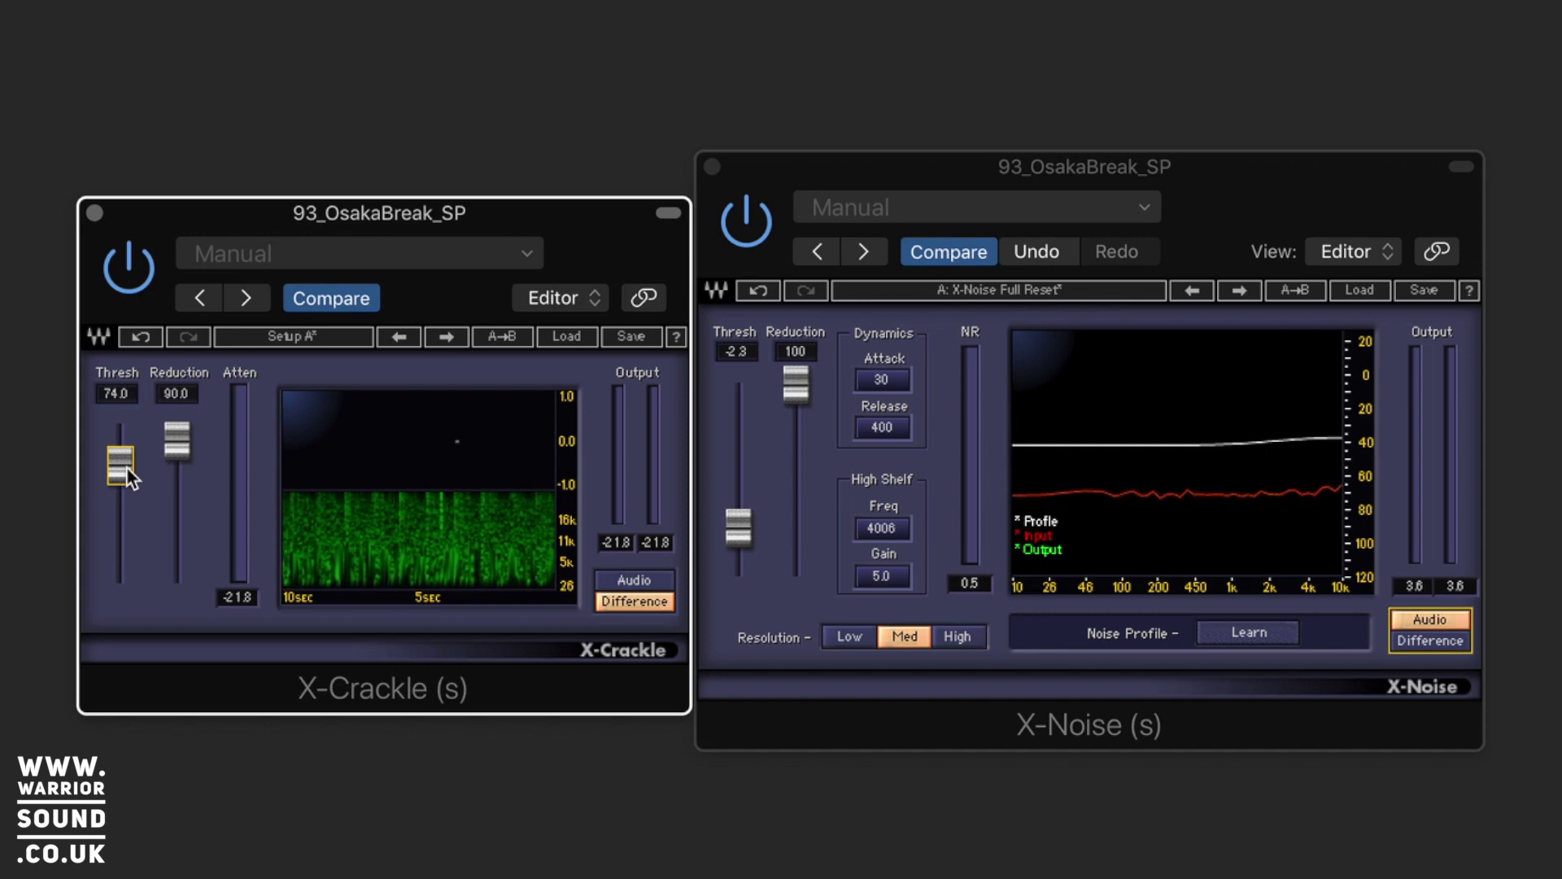
{"action": "left_click_drag", "start_coordinate": [125, 467], "coordinate": [177, 453]}
{"action": "left_click", "coordinate": [635, 580]}
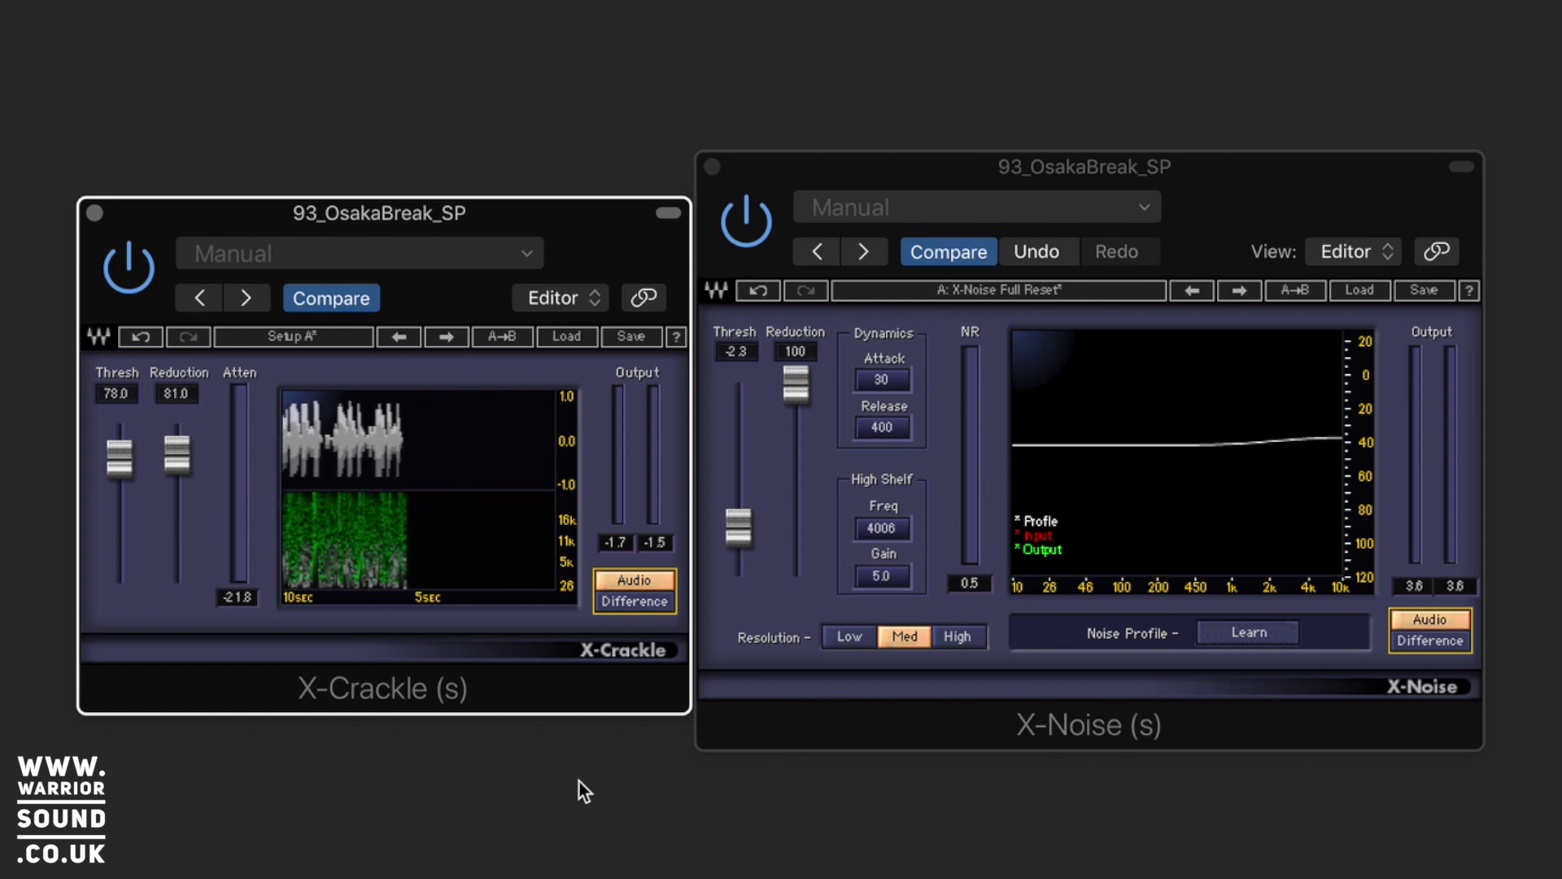
{"action": "left_click", "coordinate": [145, 285]}
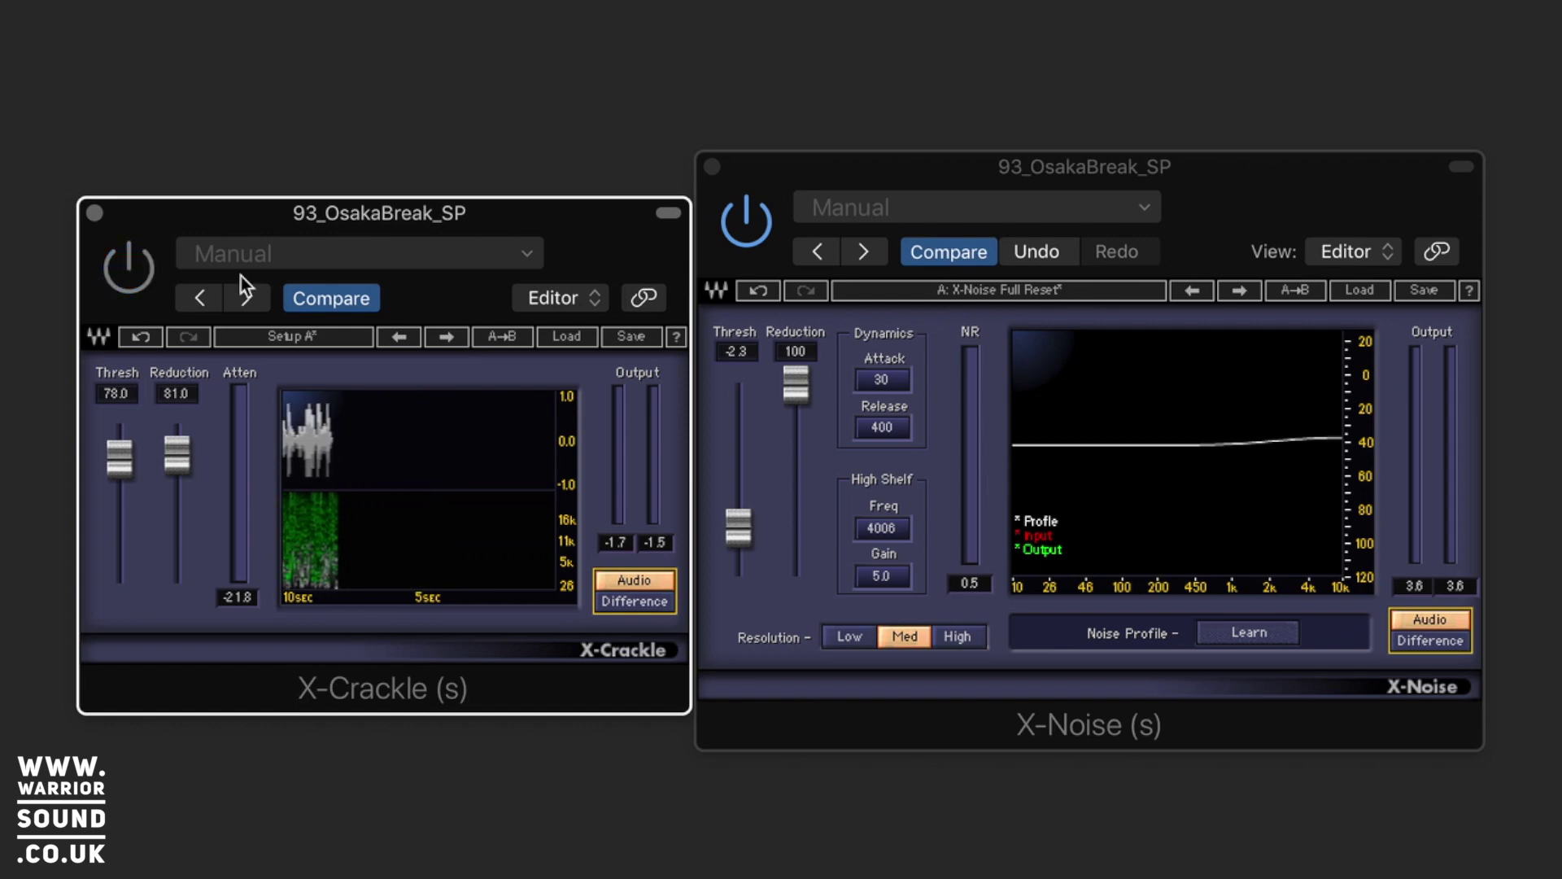
{"action": "left_click", "coordinate": [749, 229]}
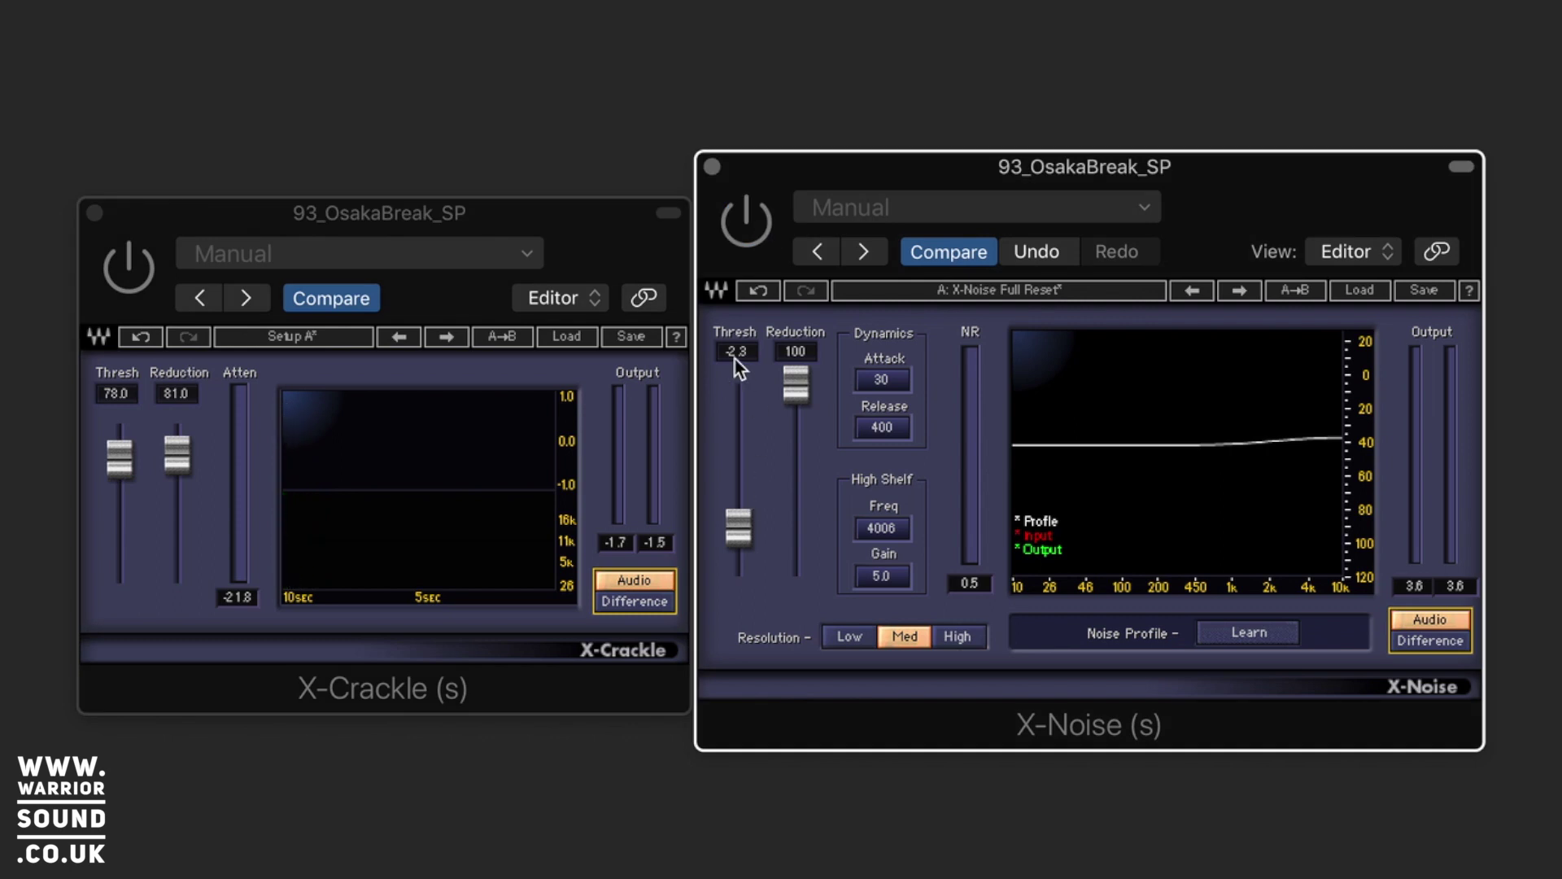
{"action": "left_click", "coordinate": [749, 232]}
{"action": "left_click", "coordinate": [129, 269]}
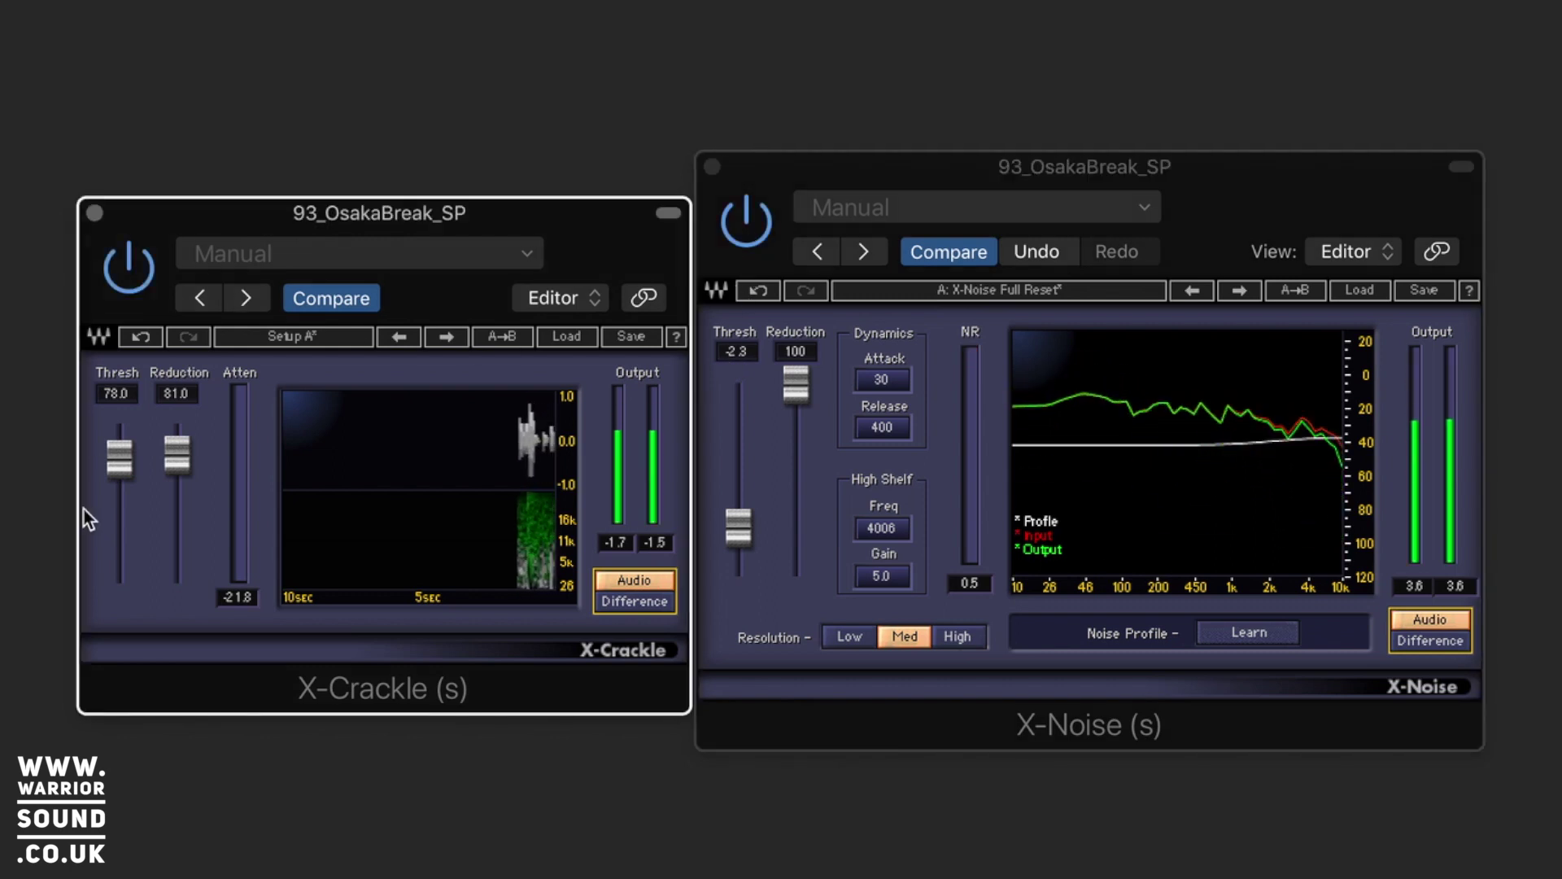